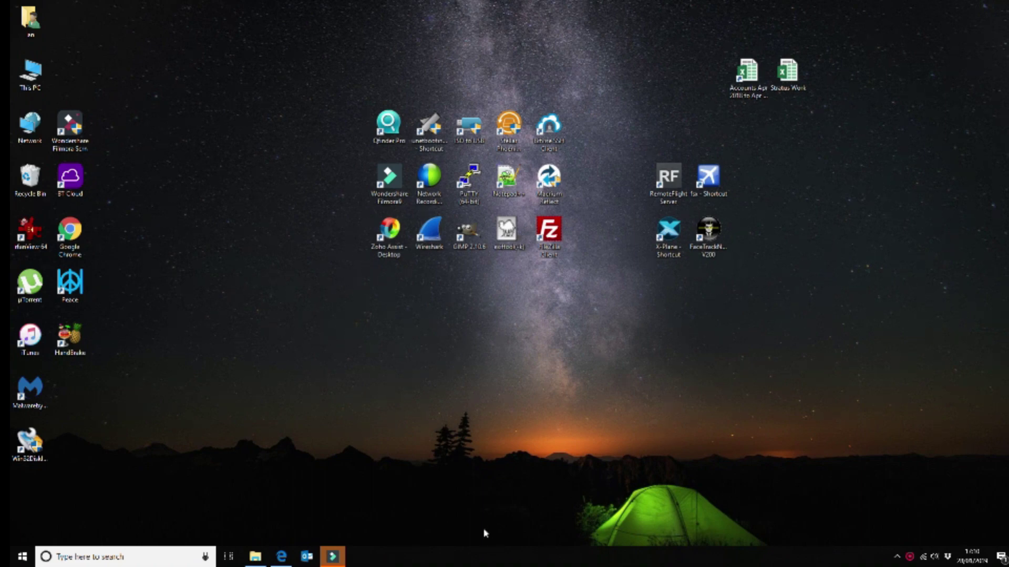
# Download win32diskimager-1.0.0-install.exe from the SourceForge tab in Edge and run it.
pyautogui.click(283, 558)
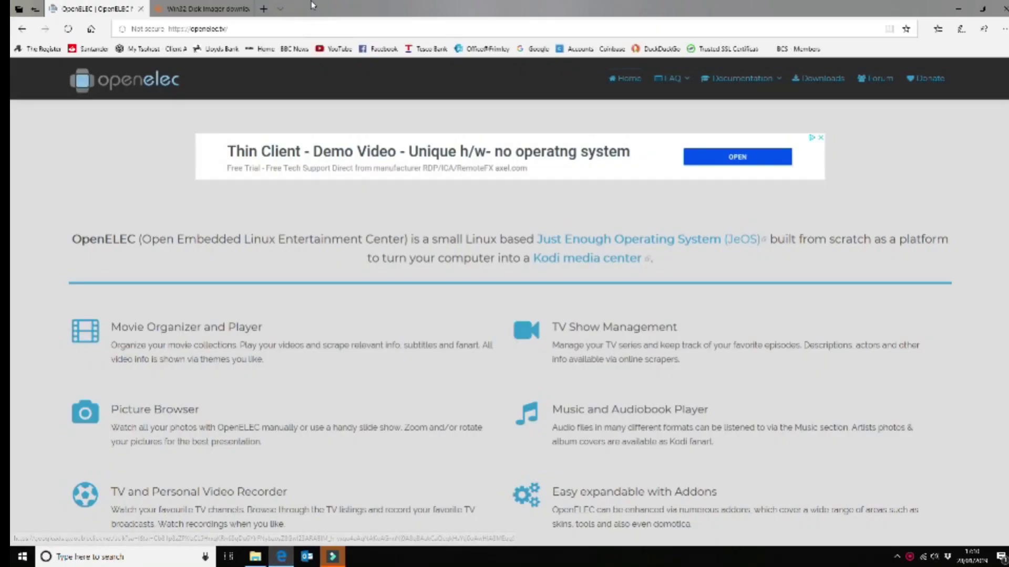
pyautogui.click(213, 9)
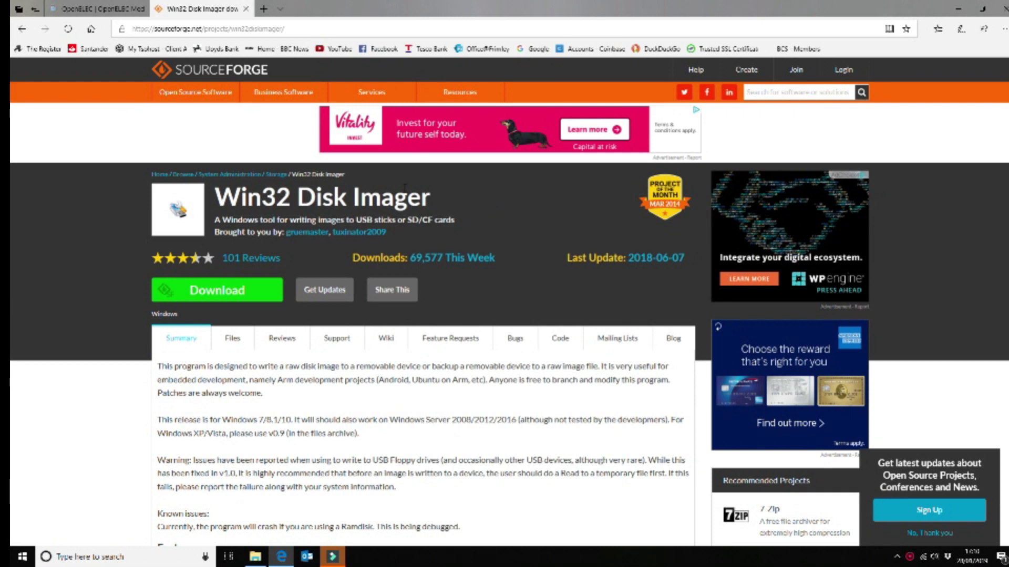
pyautogui.click(228, 294)
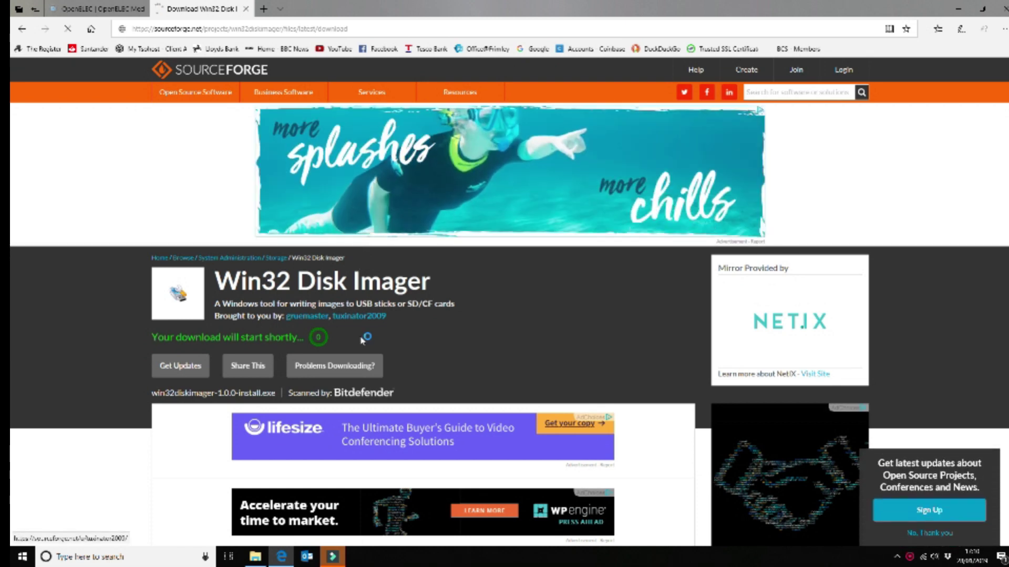
pyautogui.click(612, 530)
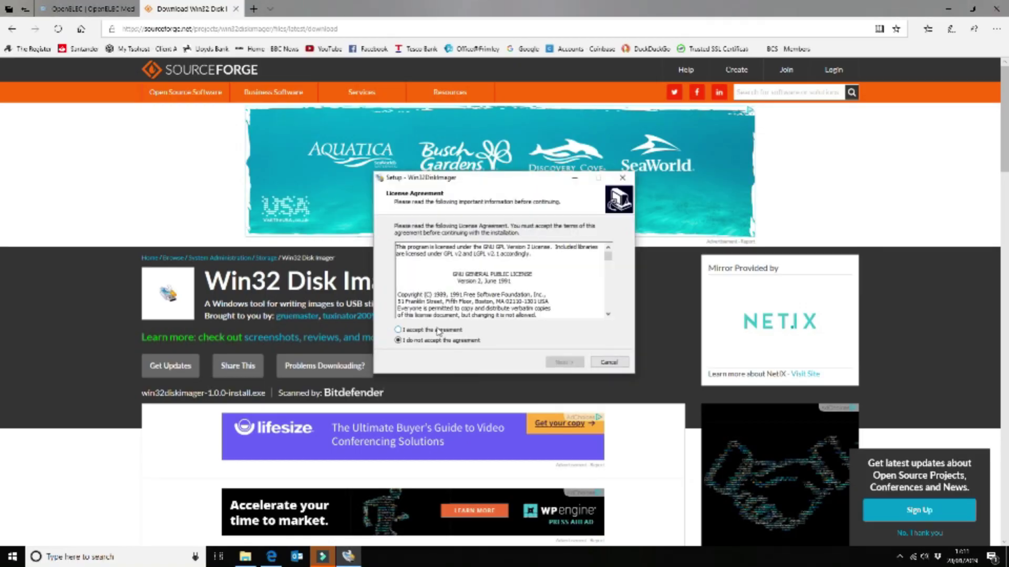
# Accept the licence, install Win32 Disk Imager 1.0 with a desktop shortcut, and launch it.
pyautogui.click(437, 331)
pyautogui.click(561, 365)
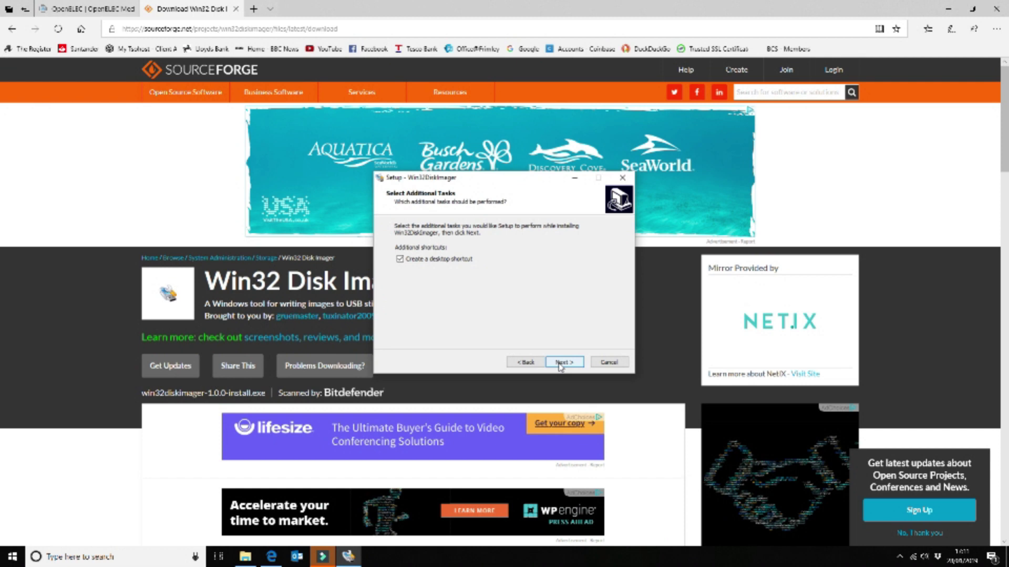
pyautogui.click(561, 363)
pyautogui.click(560, 364)
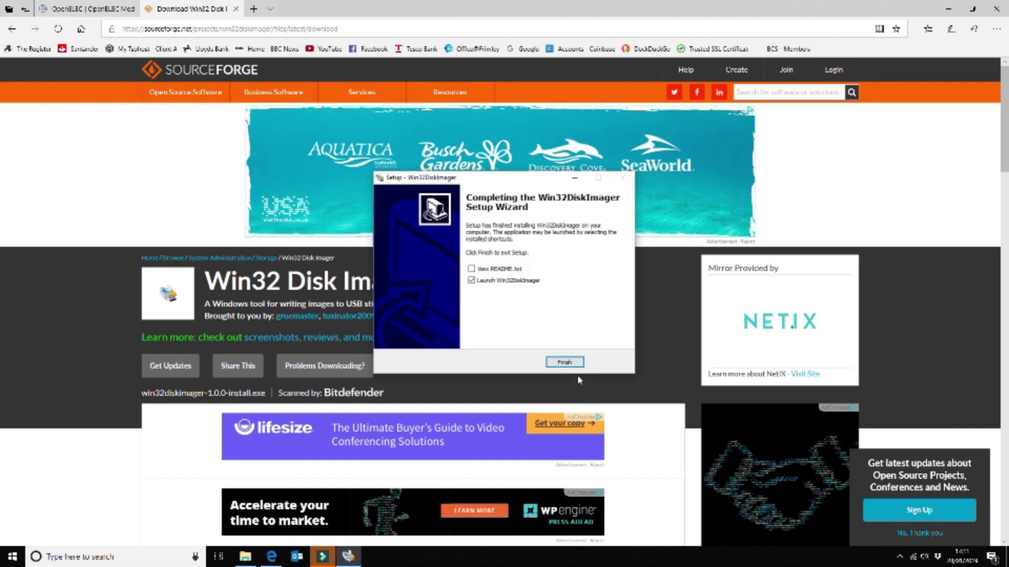
pyautogui.click(564, 362)
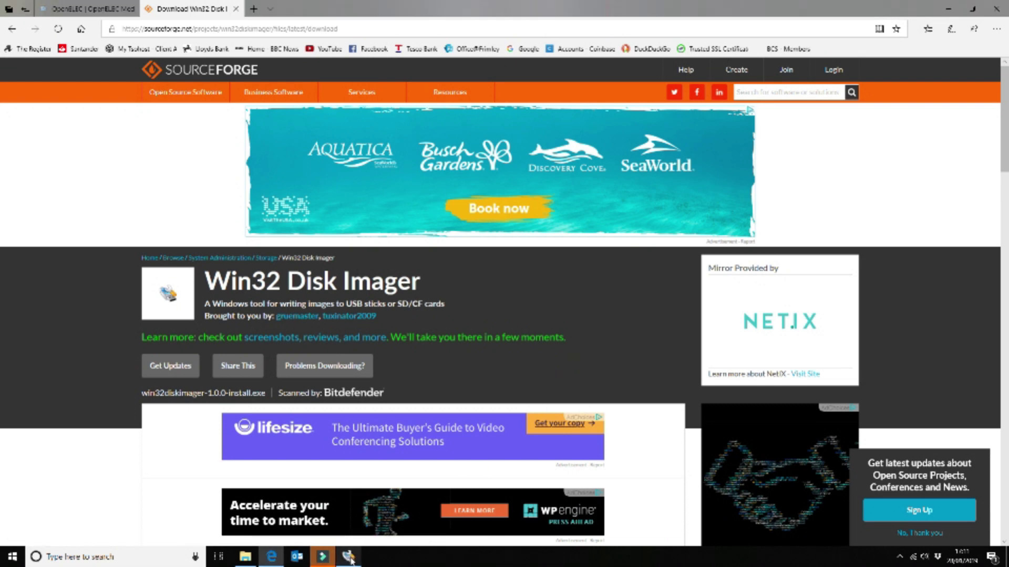
pyautogui.click(351, 560)
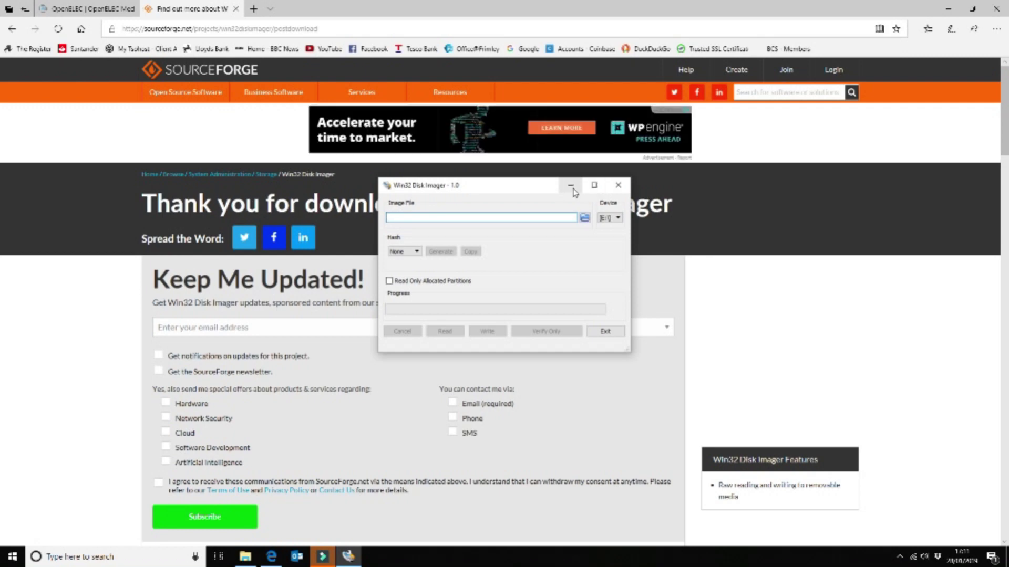
# From OpenELEC Downloads > Raspberry Pi Builds, Save As the stable 8.0.4 Pi2/Pi3 disk image.
pyautogui.click(96, 8)
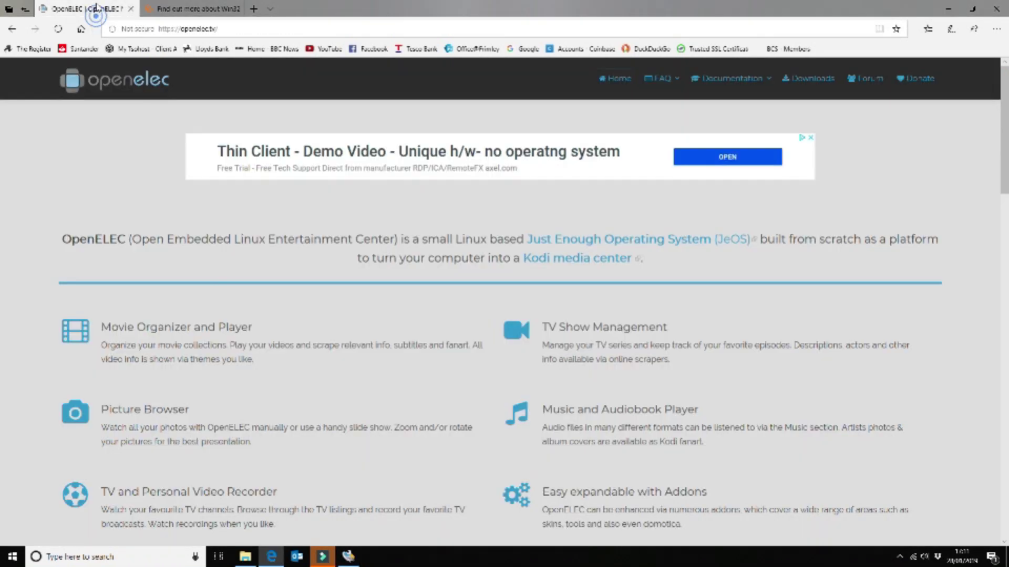
pyautogui.click(812, 80)
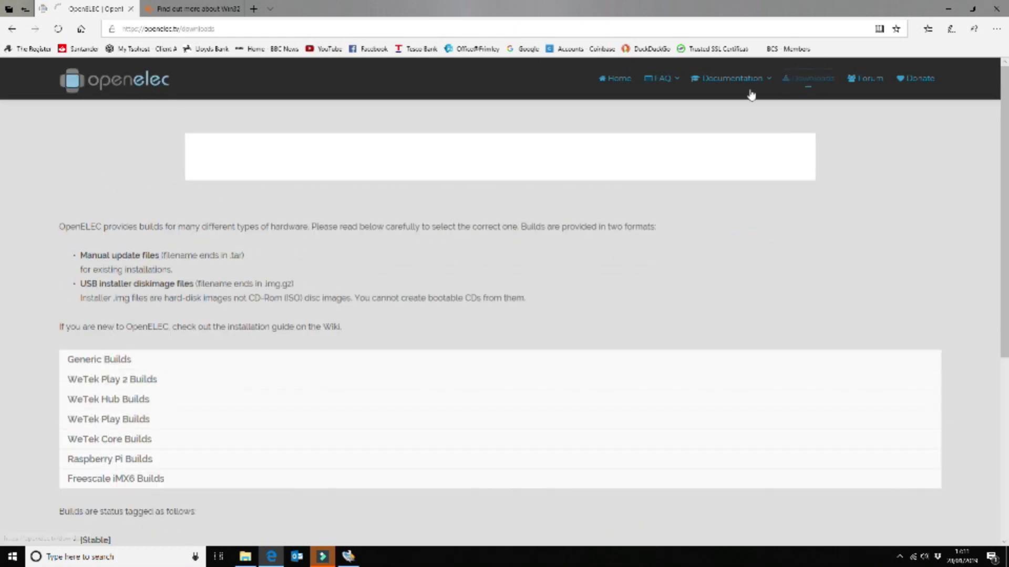
pyautogui.scroll(-1, 199, 416)
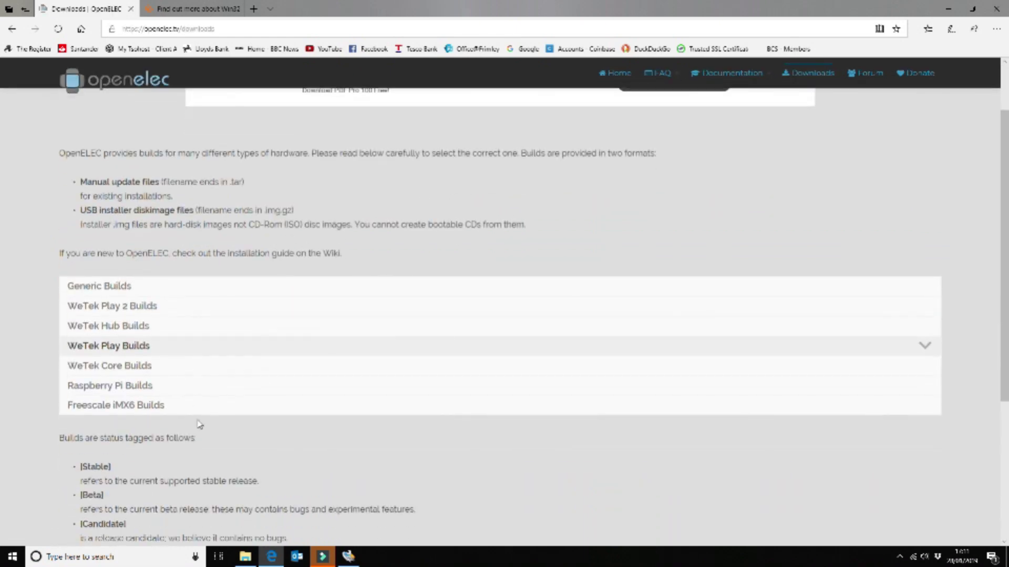
pyautogui.click(204, 392)
pyautogui.scroll(-2, 203, 387)
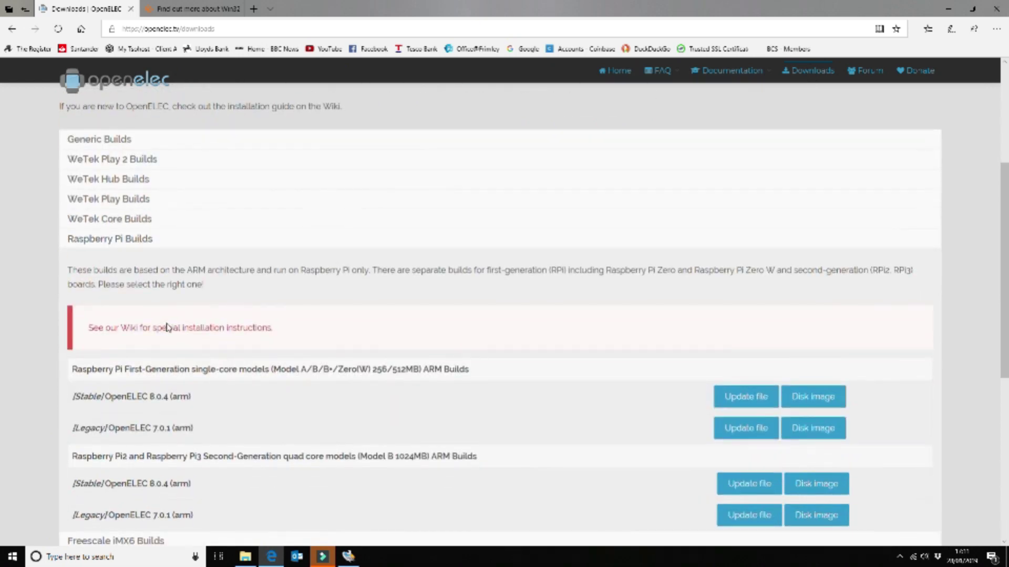
pyautogui.scroll(3, 315, 257)
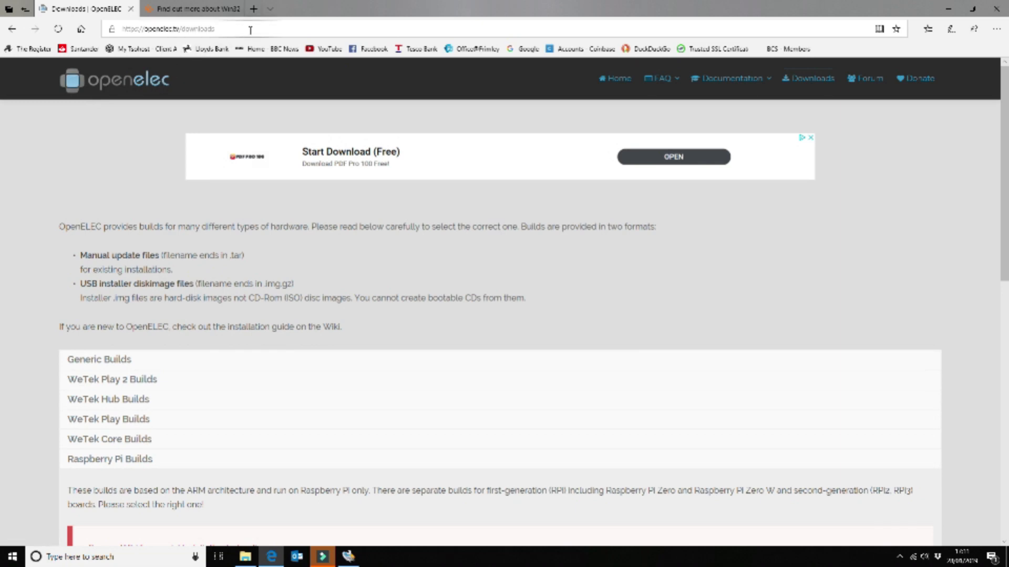
pyautogui.scroll(-6, 407, 398)
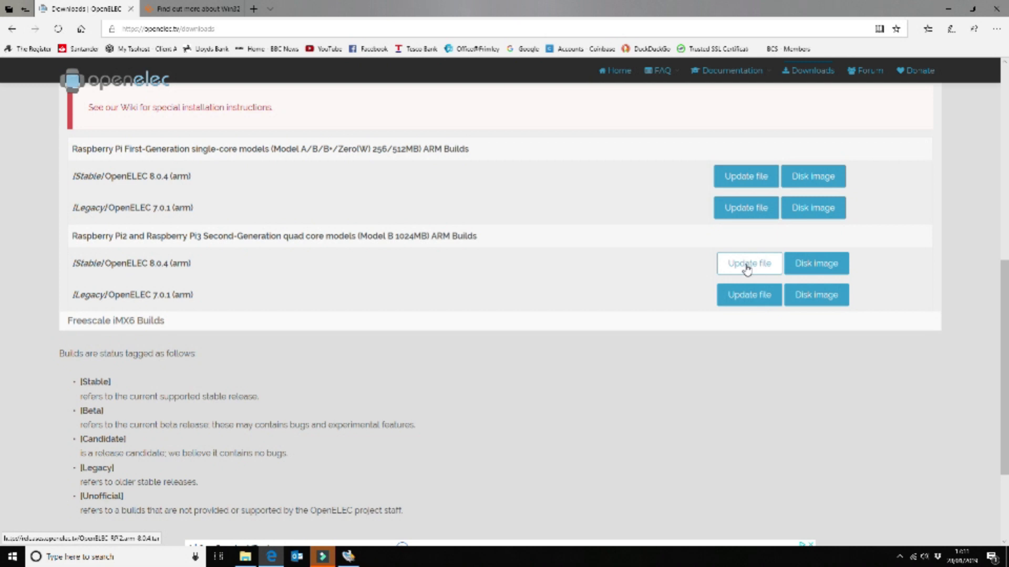
pyautogui.click(835, 268)
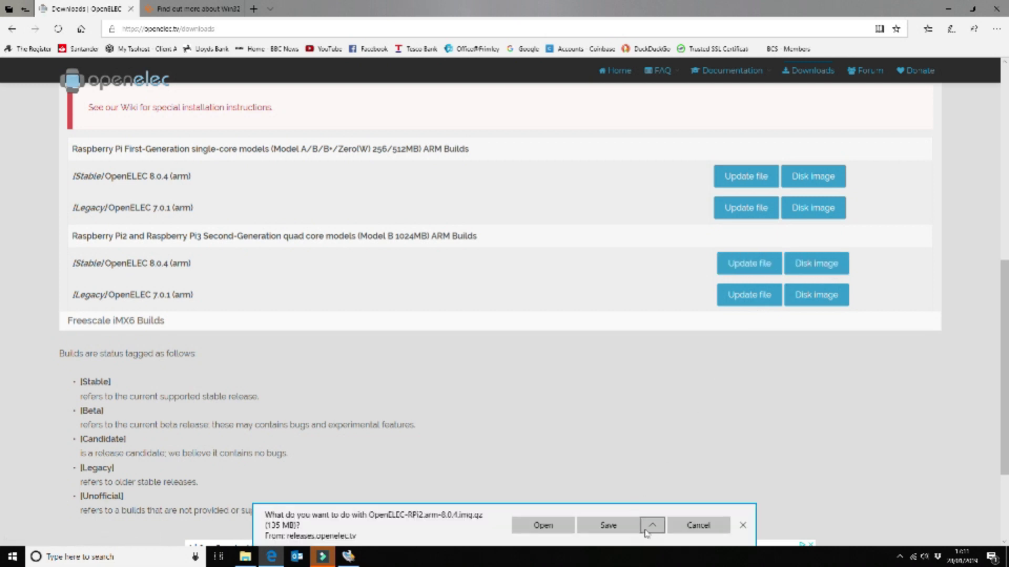
pyautogui.click(648, 528)
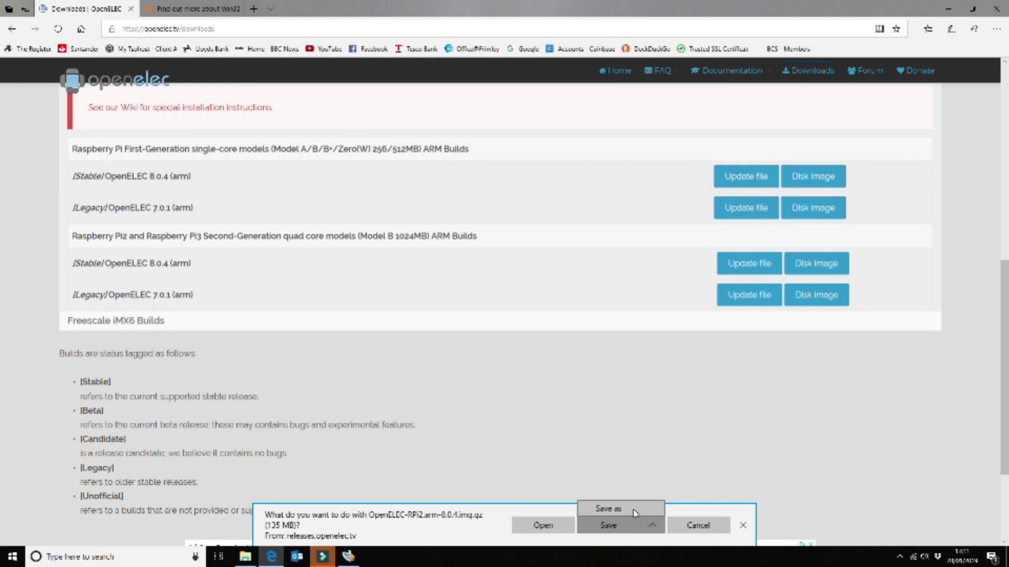
pyautogui.click(634, 512)
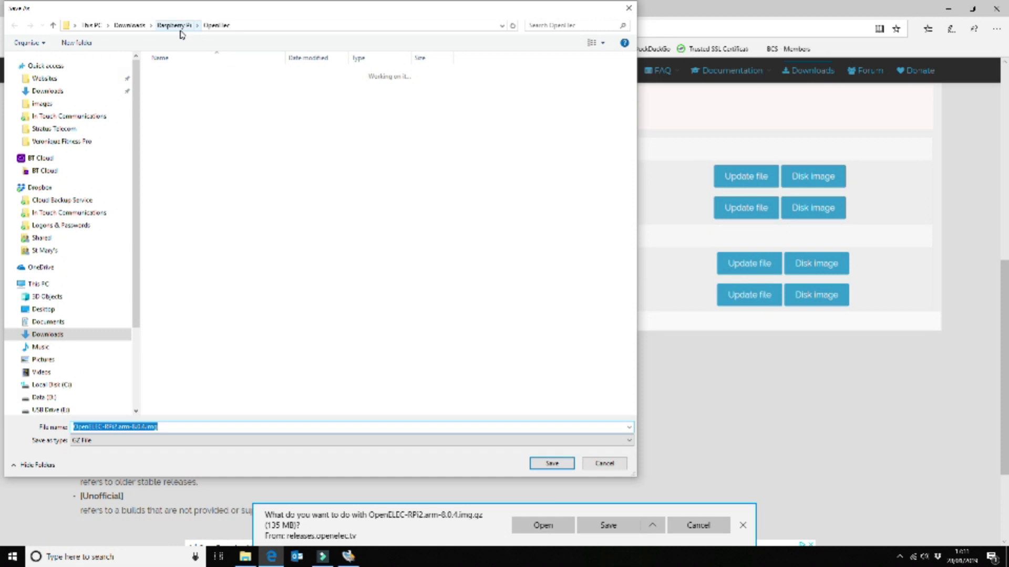
# Save the image into the Raspberry Pi OpenElec folder, replacing the existing file.
pyautogui.click(558, 464)
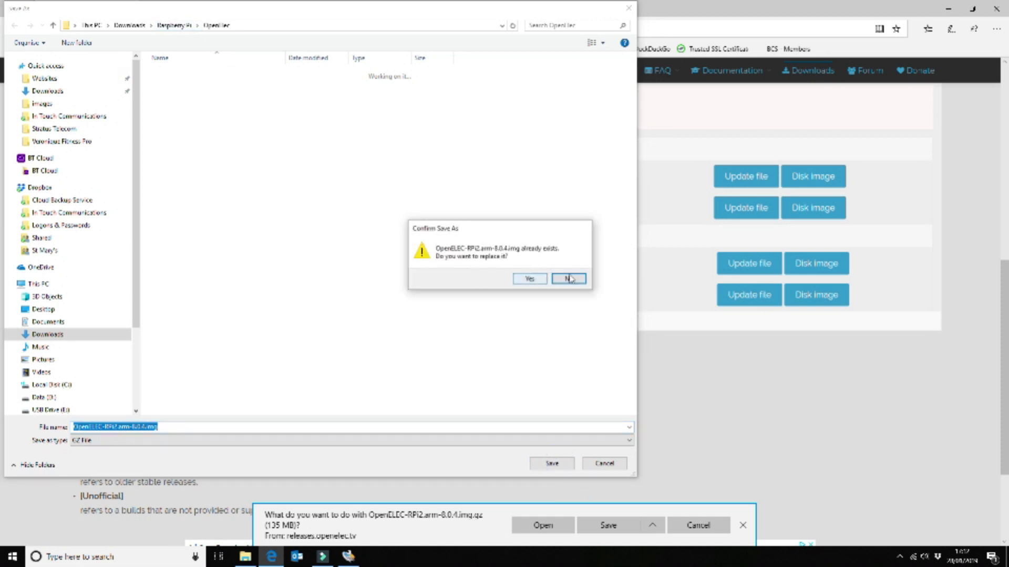
pyautogui.click(540, 280)
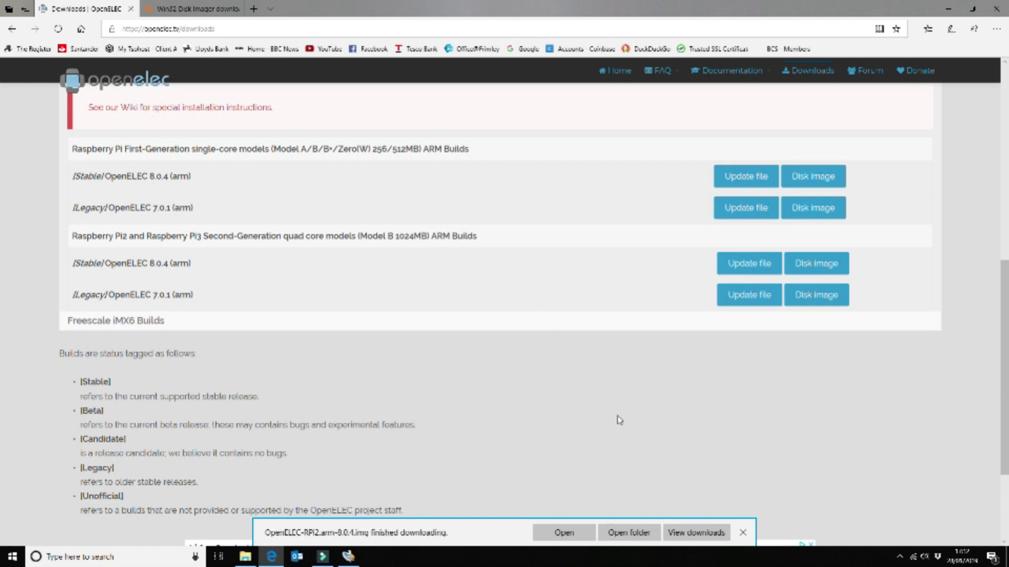
# Open the Downloads > Raspberry Pi > OpenElec folder in File Explorer.
pyautogui.click(743, 534)
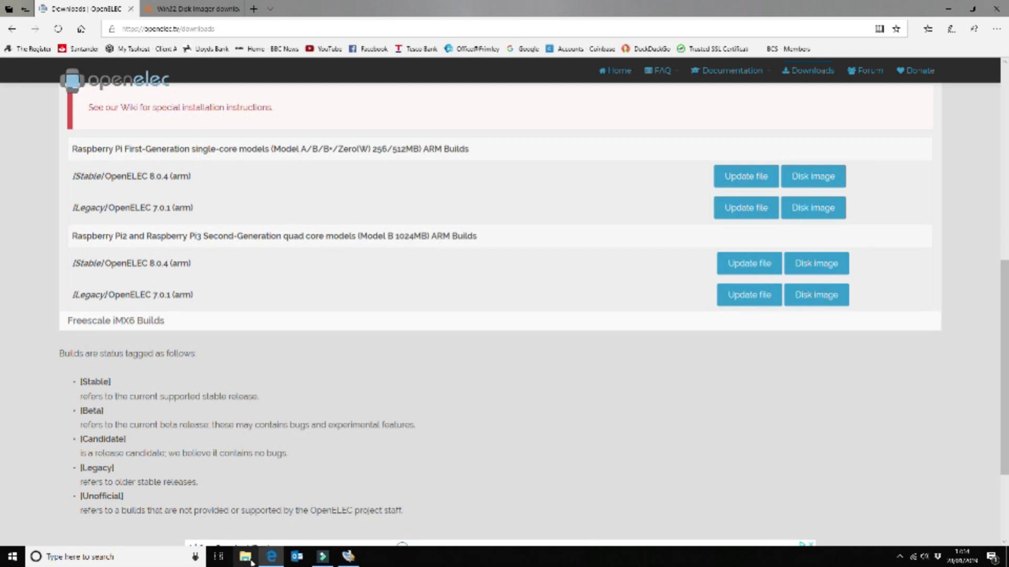
pyautogui.click(245, 557)
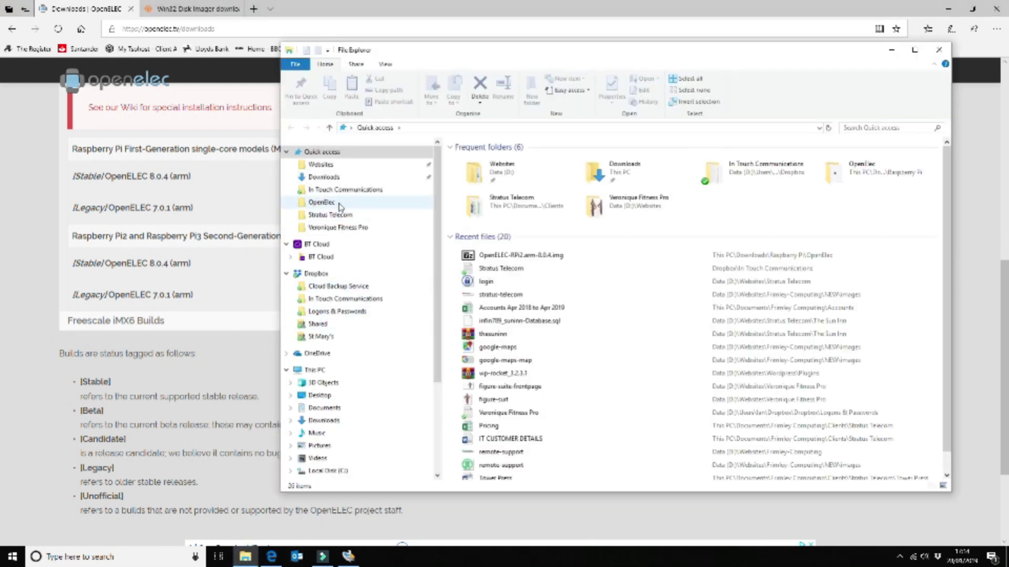
pyautogui.click(344, 177)
pyautogui.doubleClick(470, 183)
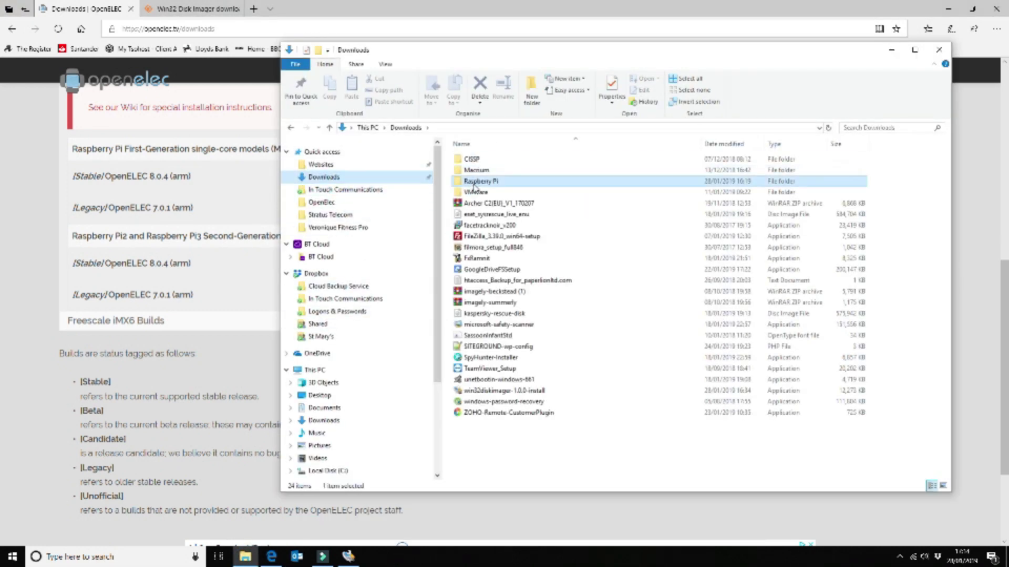
pyautogui.click(472, 160)
pyautogui.doubleClick(471, 160)
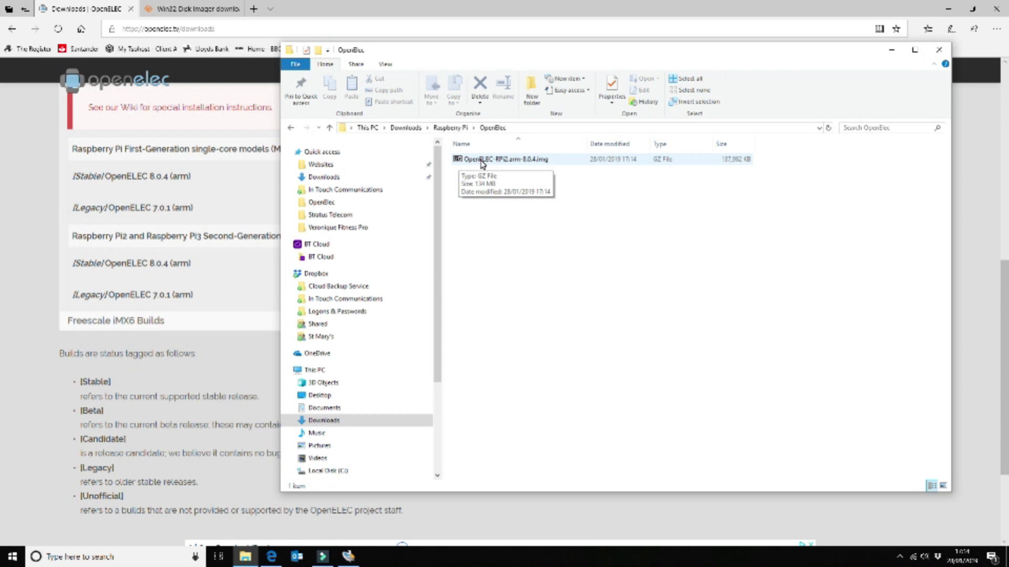
# Extract OpenELEC-RPi2.arm-8.0.4.img.gz here with 7-Zip.
pyautogui.rightClick(487, 161)
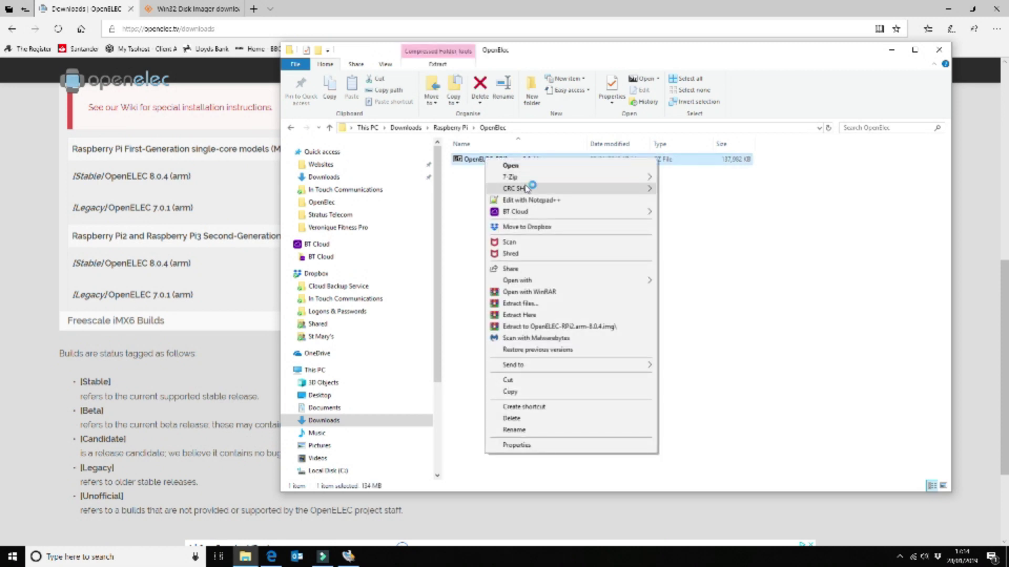
pyautogui.moveTo(531, 180)
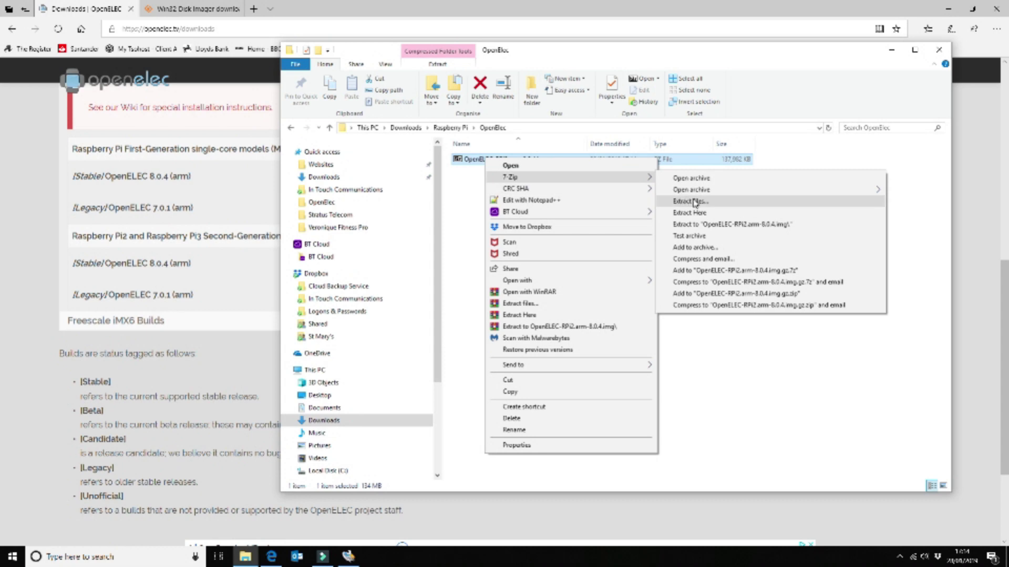
pyautogui.click(701, 219)
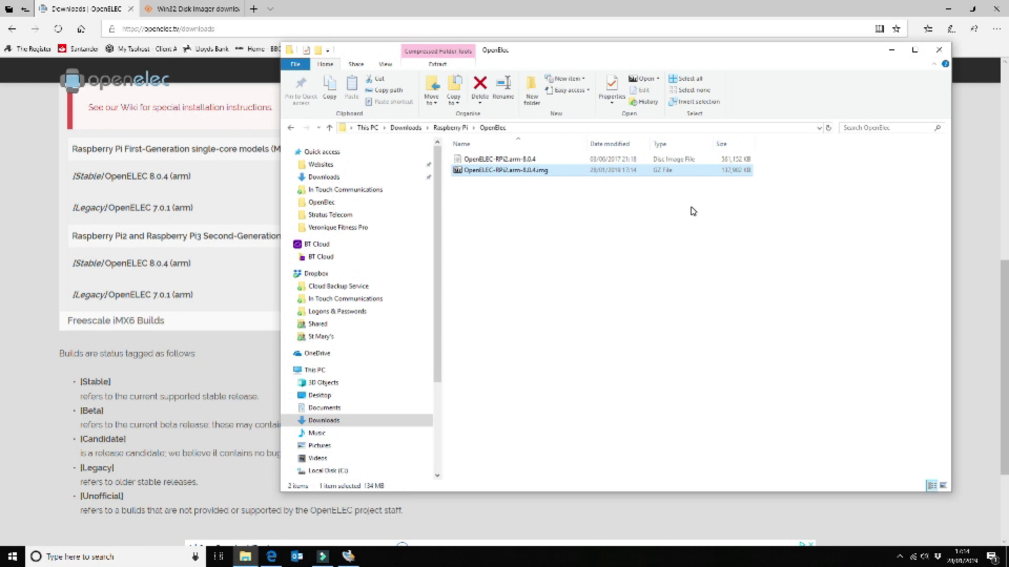
pyautogui.hotkey('alt', 'F4')
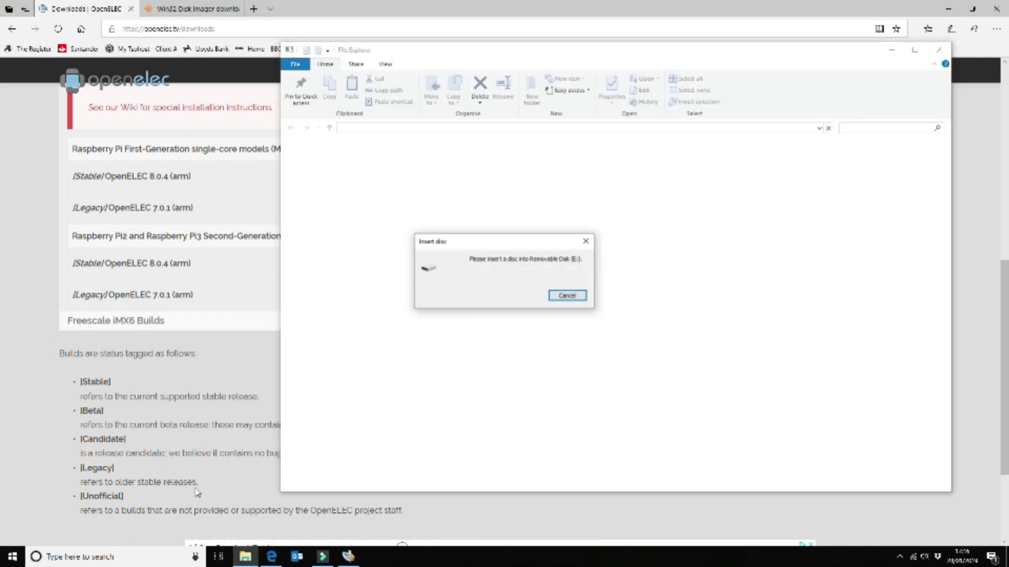
# Open Disk Management and start a New Simple Volume on Disk 3's unallocated space.
pyautogui.click(577, 298)
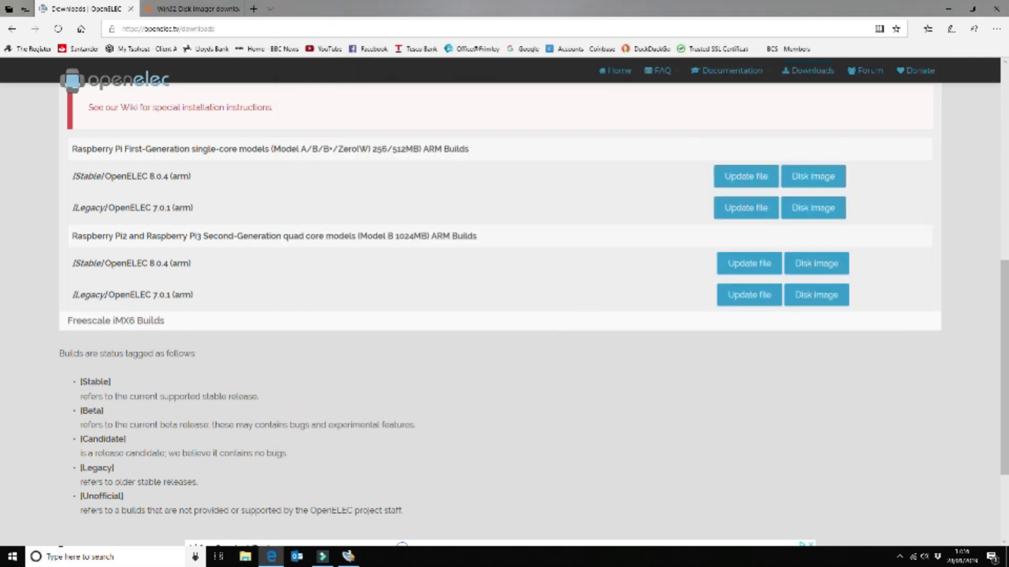
pyautogui.click(96, 558)
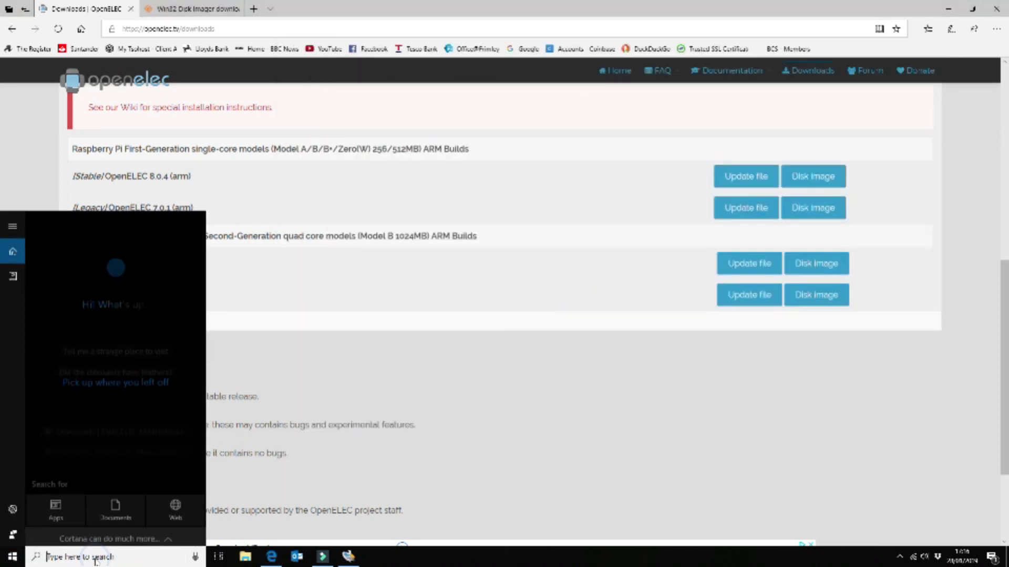
pyautogui.write('disk')
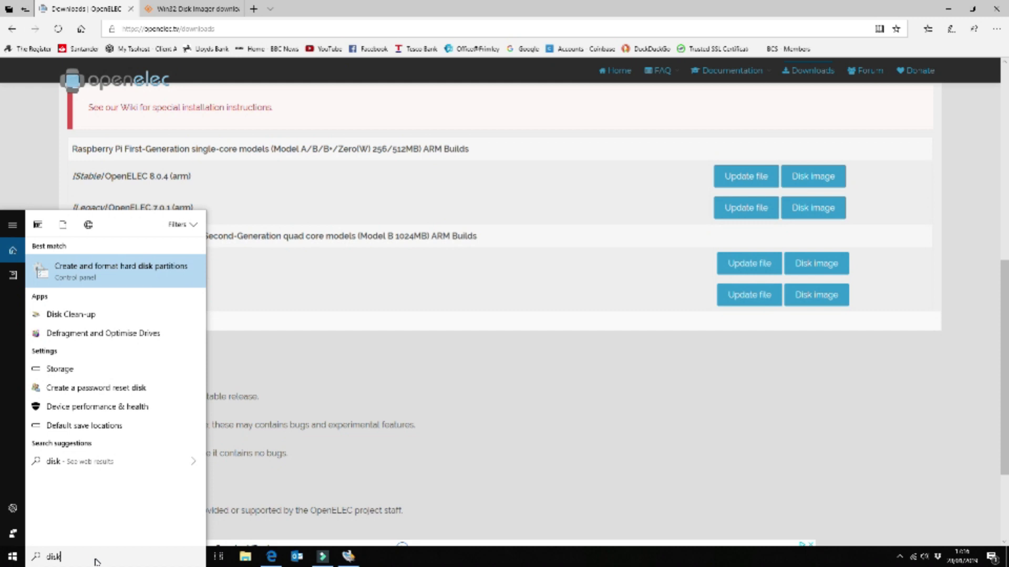
pyautogui.press('Return')
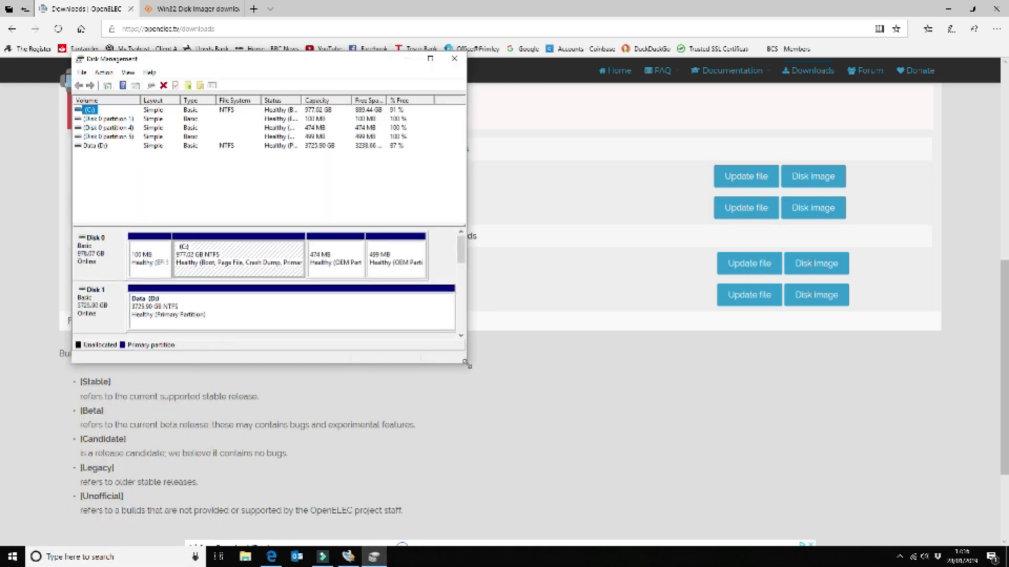
pyautogui.moveTo(461, 251); pyautogui.dragTo(461, 293)
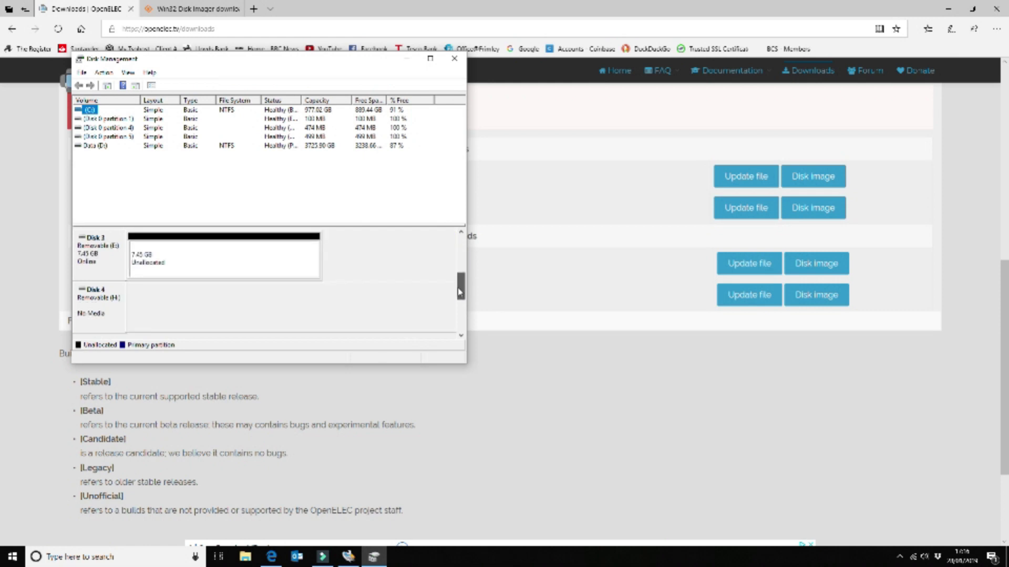
pyautogui.click(230, 270)
pyautogui.rightClick(230, 264)
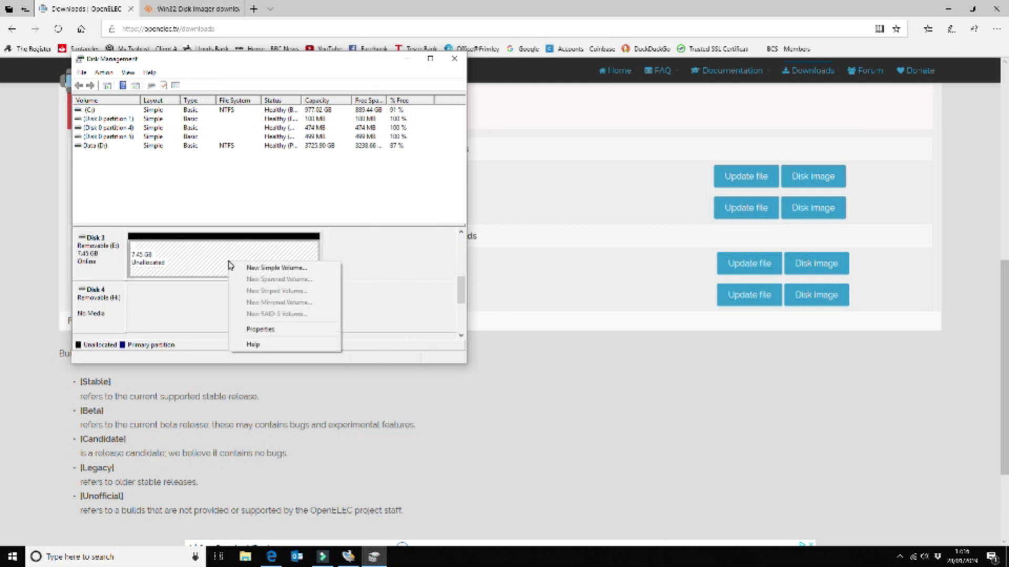
pyautogui.click(272, 267)
# Create a full-size 7630 MB FAT32 volume as drive G, then close Disk Management.
pyautogui.click(284, 300)
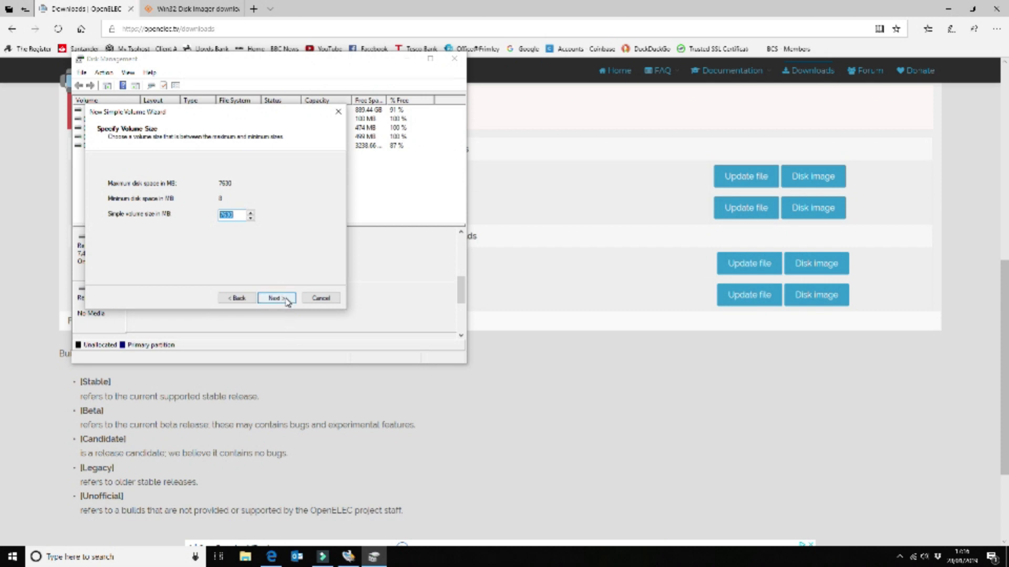
pyautogui.click(276, 298)
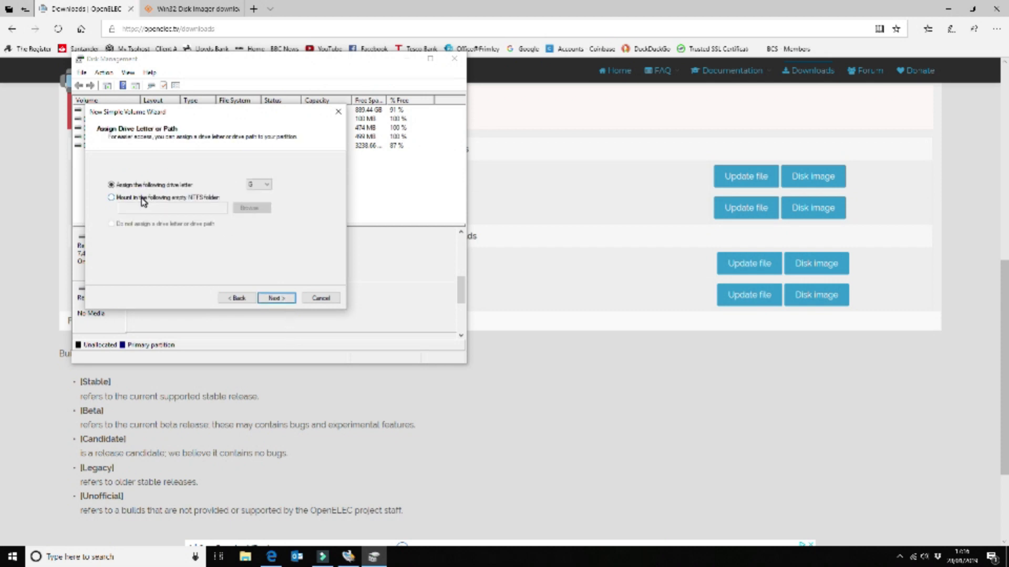
pyautogui.click(264, 186)
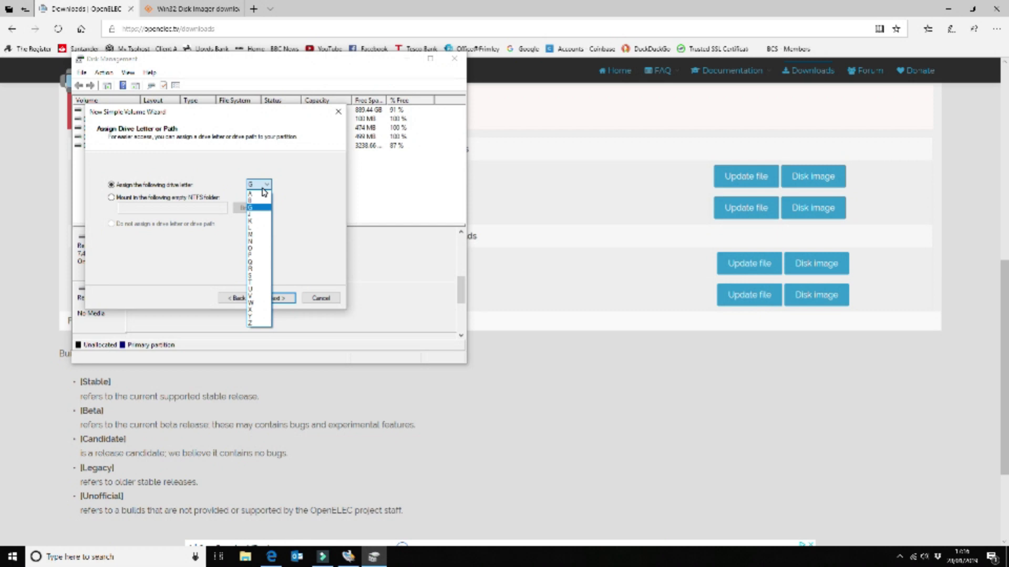
pyautogui.click(316, 192)
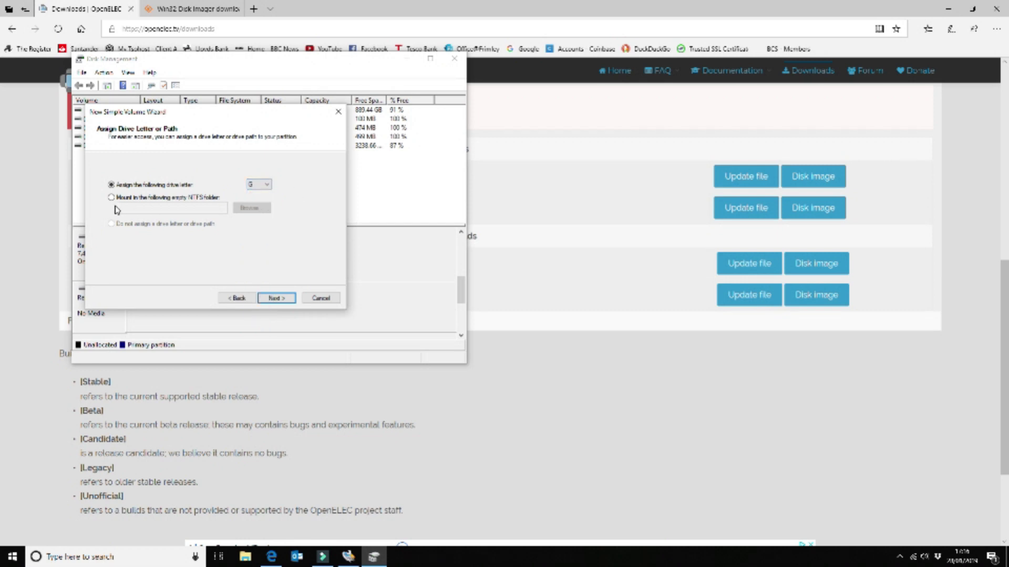
pyautogui.click(275, 299)
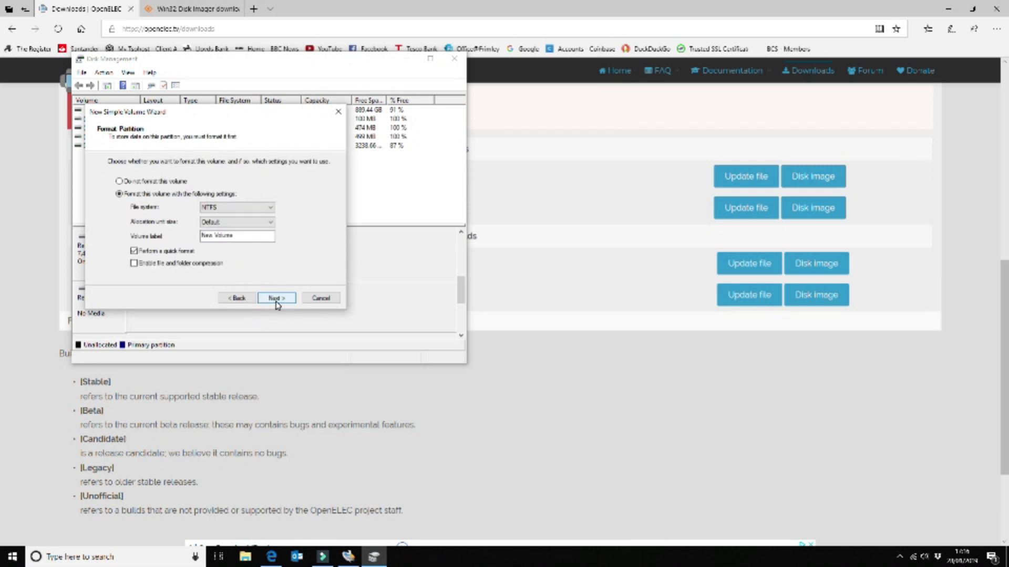
pyautogui.click(226, 208)
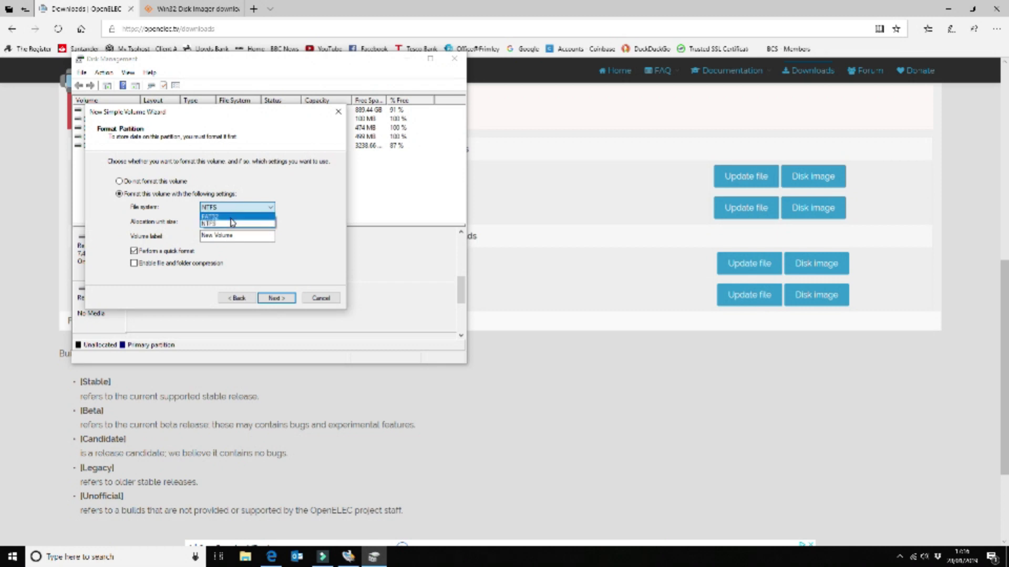
pyautogui.click(232, 221)
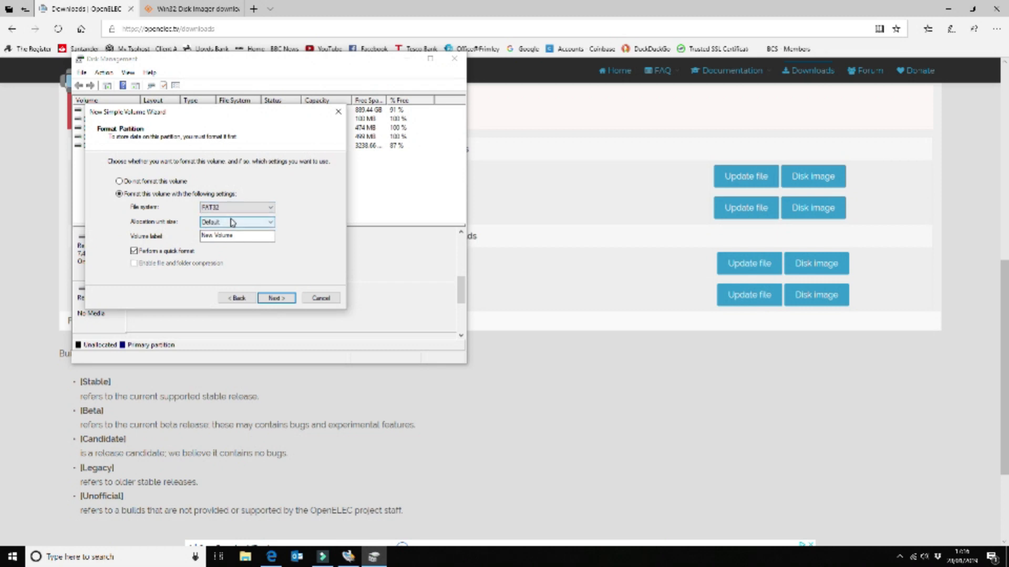
pyautogui.click(285, 301)
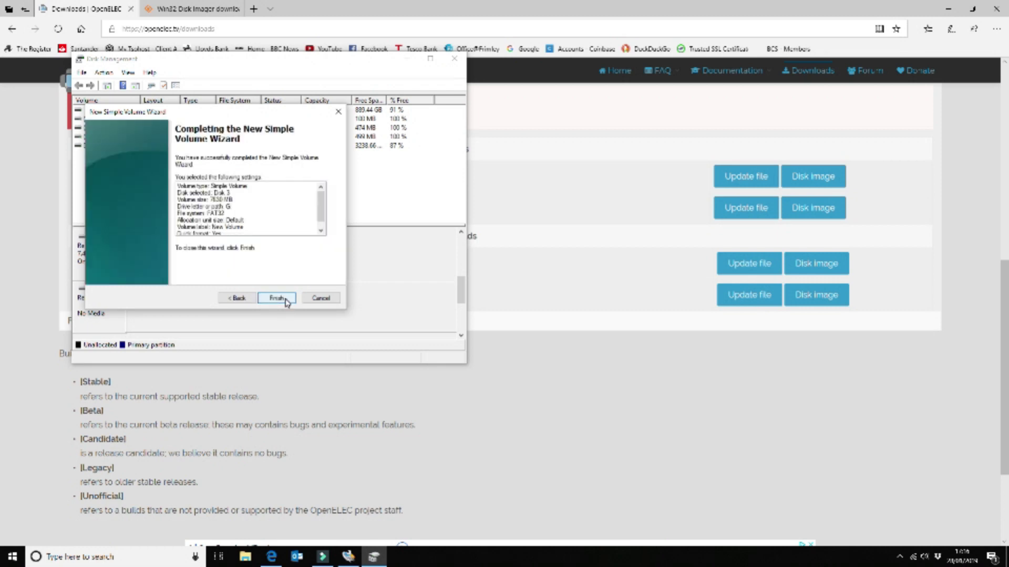
pyautogui.click(277, 299)
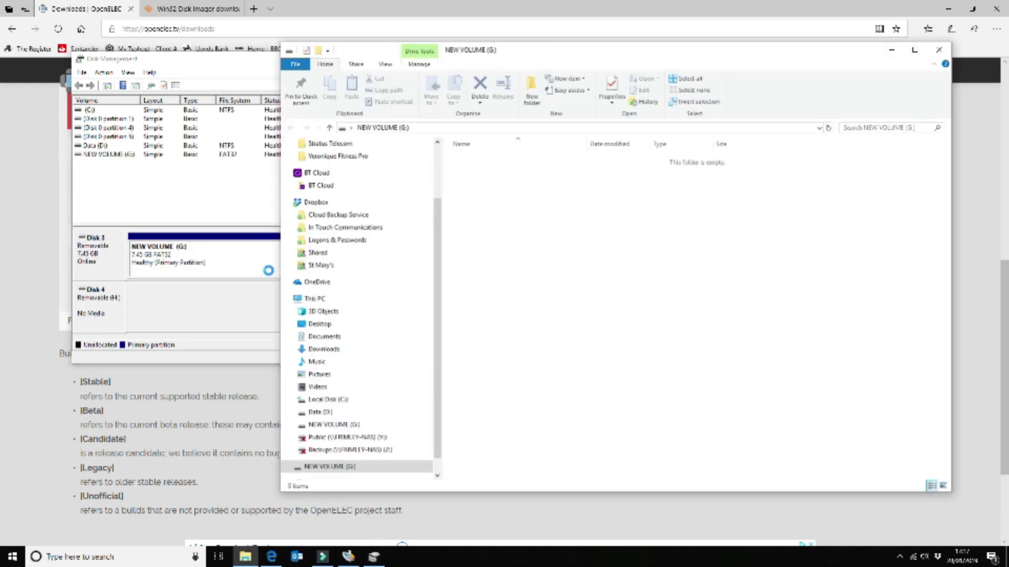
pyautogui.click(939, 49)
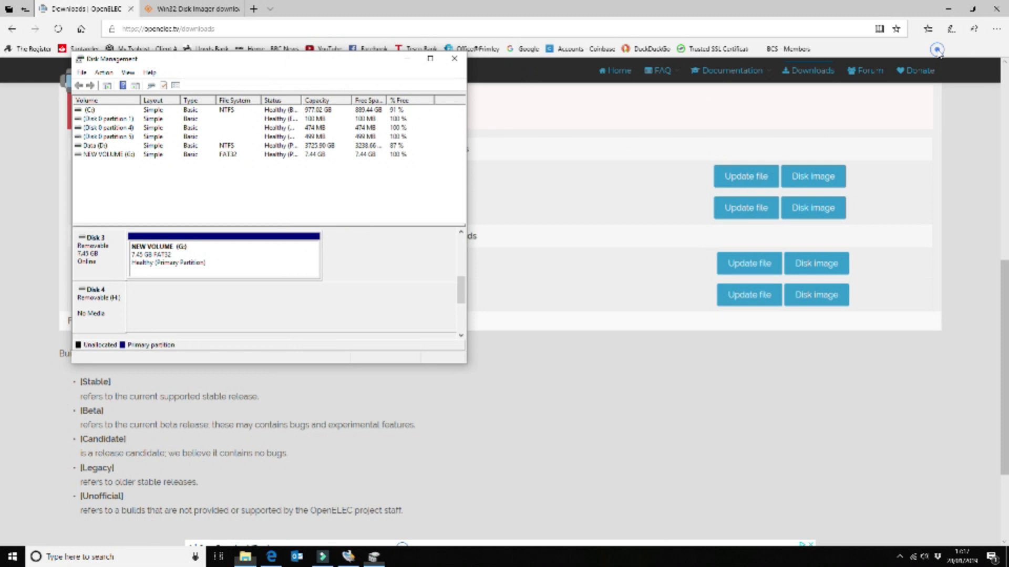
pyautogui.click(454, 60)
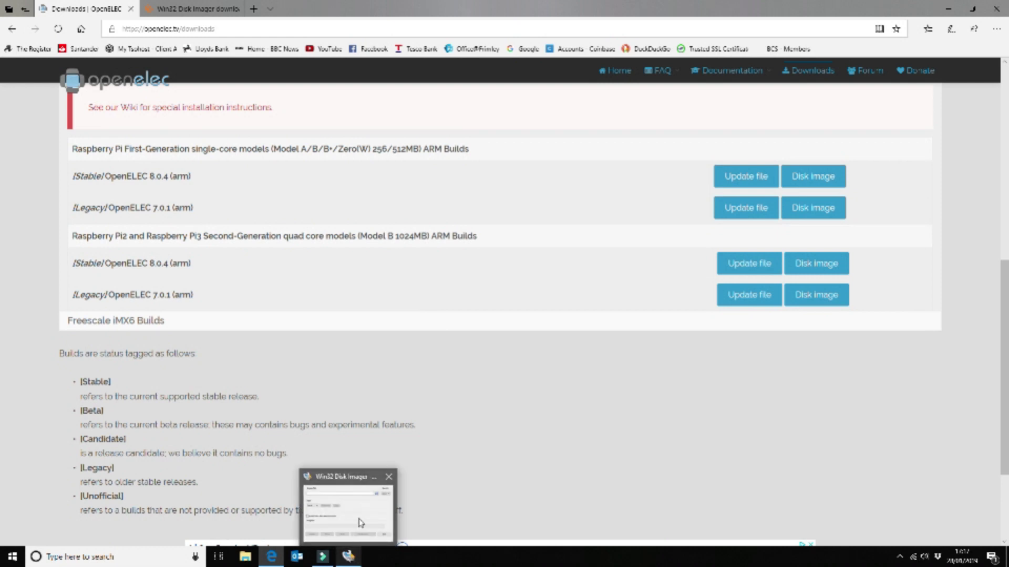
# Target drive G: and load OpenELEC-RPi2.arm-8.0.4.img from Raspberry Pi > OpenElec.
pyautogui.moveTo(267, 561)
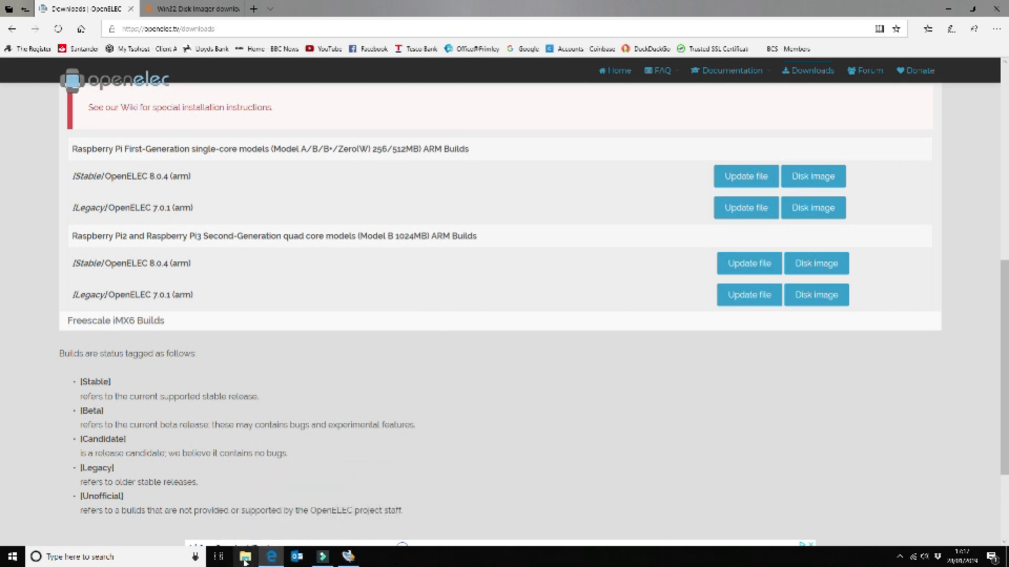
pyautogui.click(349, 558)
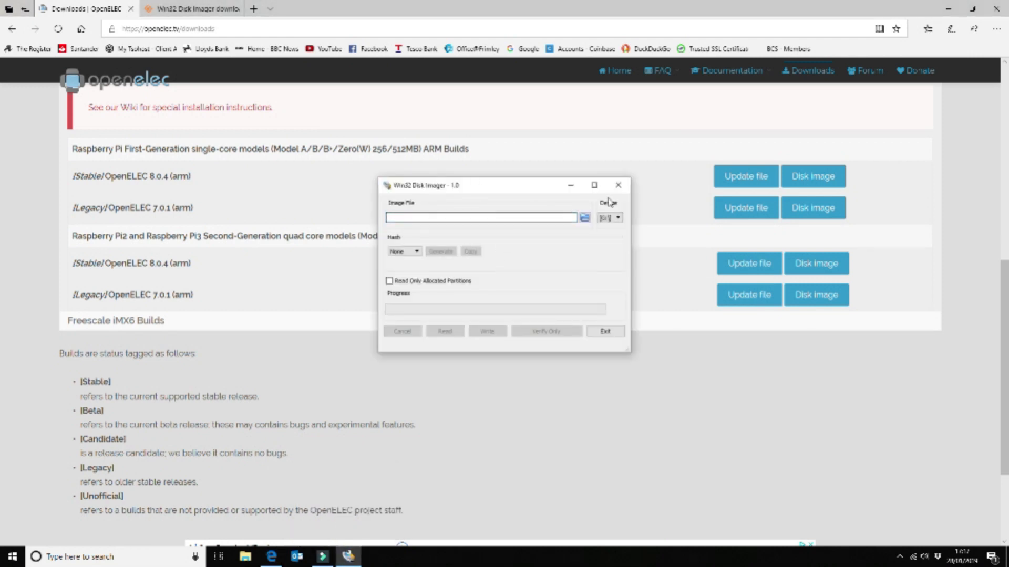
pyautogui.click(609, 218)
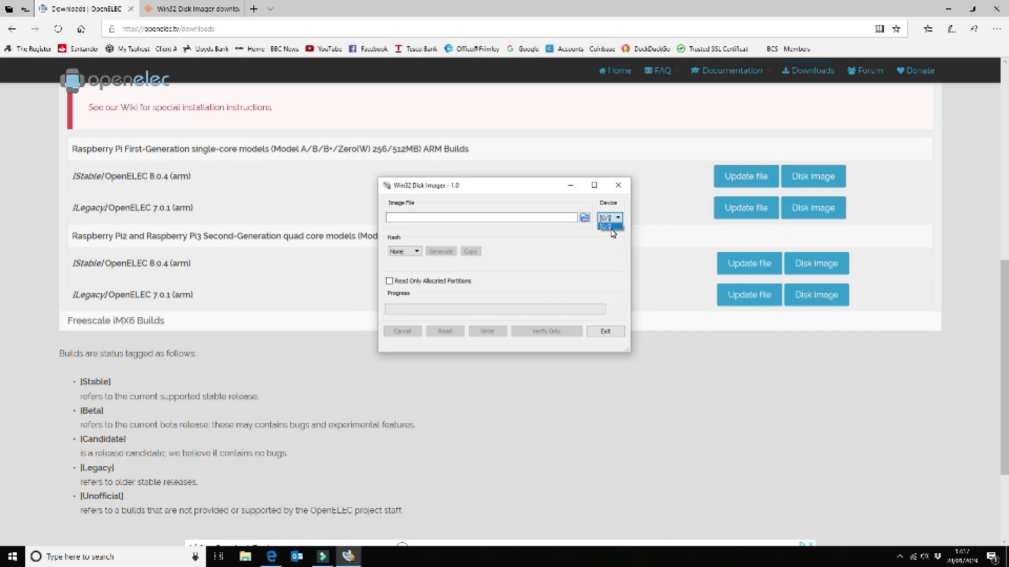
pyautogui.click(612, 229)
pyautogui.click(584, 219)
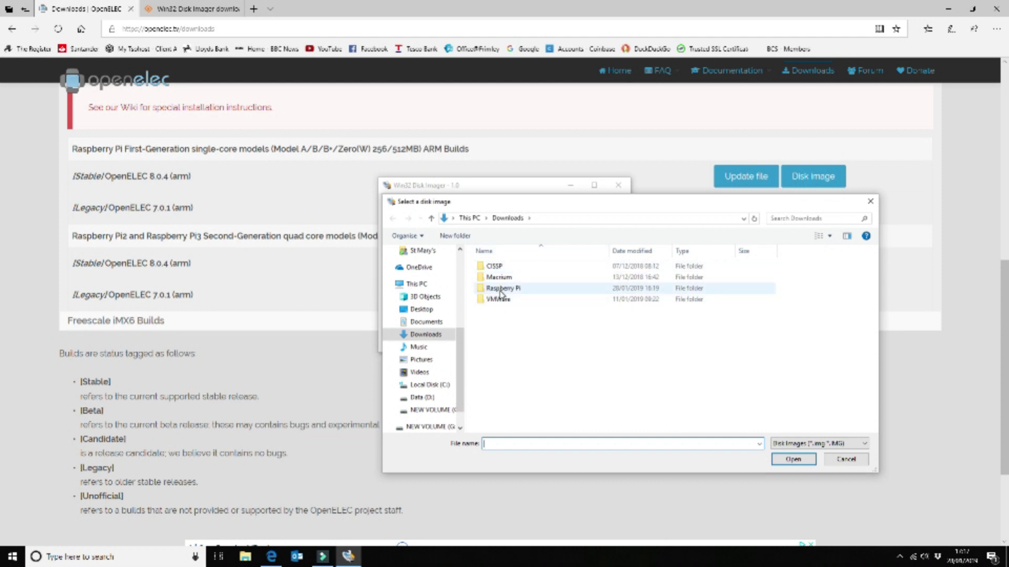
pyautogui.doubleClick(500, 289)
pyautogui.doubleClick(500, 266)
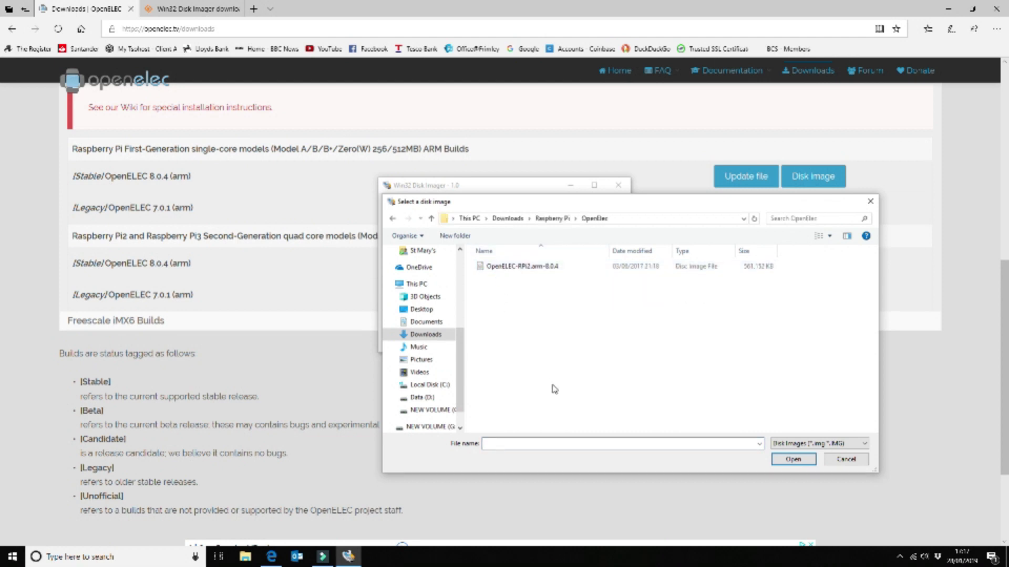
pyautogui.click(506, 269)
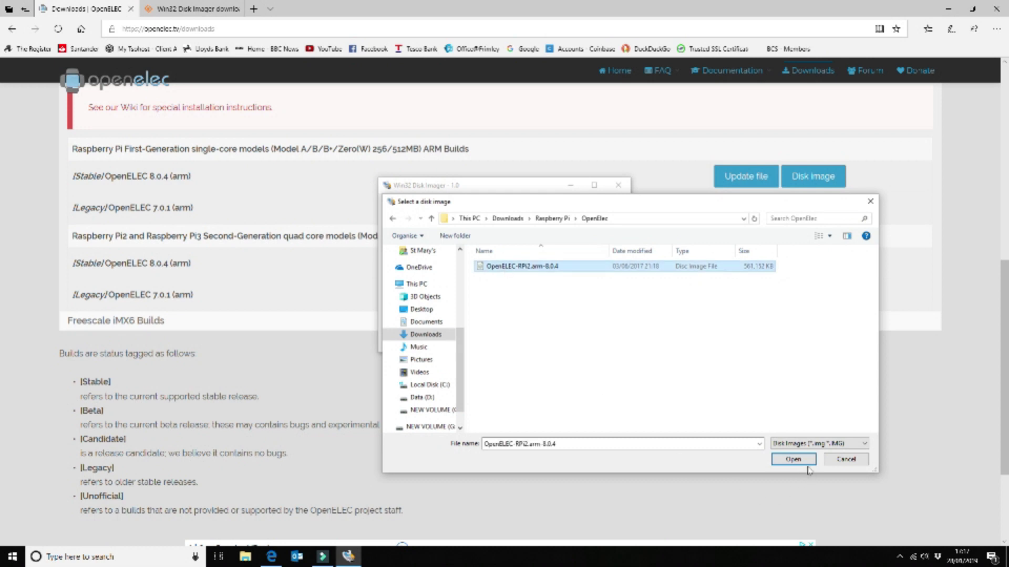
pyautogui.click(793, 460)
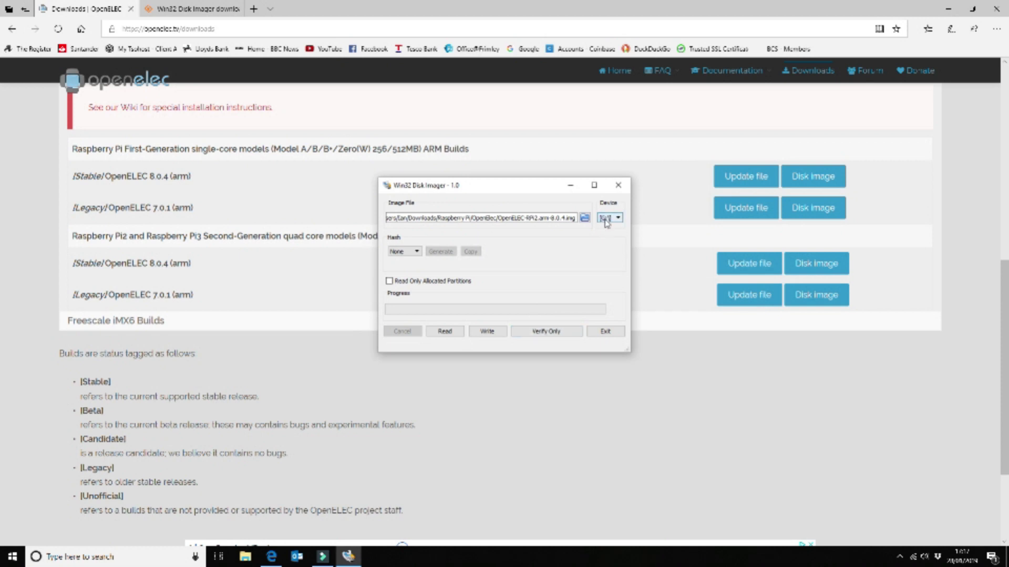
# Write the OpenELEC image to drive G, confirming the overwrite.
pyautogui.click(493, 332)
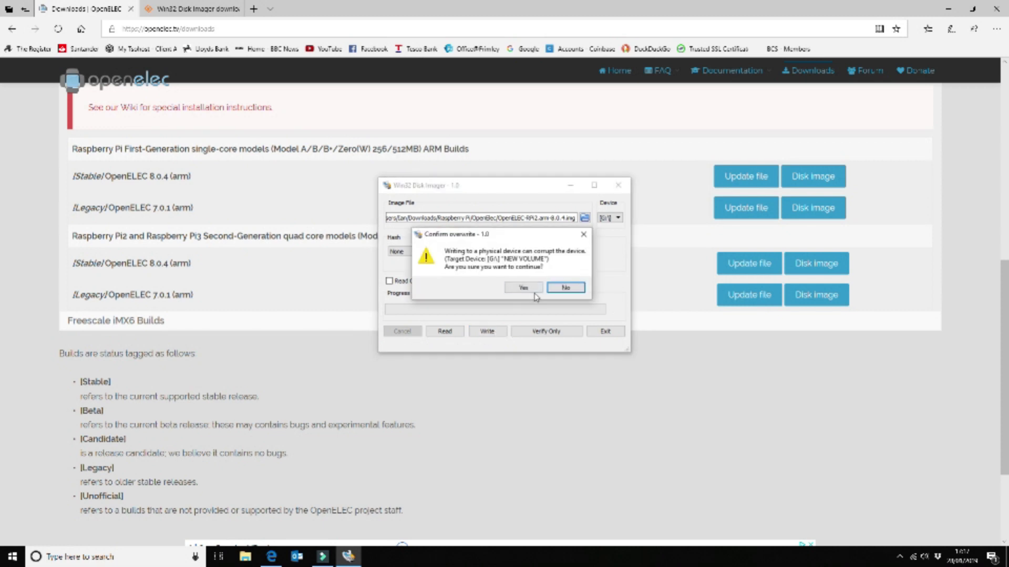
pyautogui.click(523, 288)
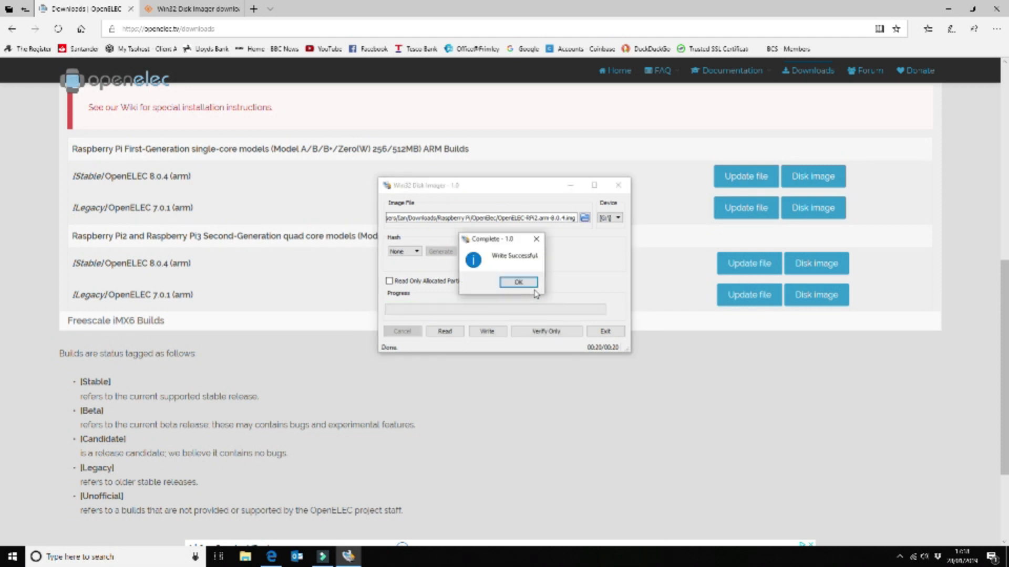
pyautogui.click(531, 285)
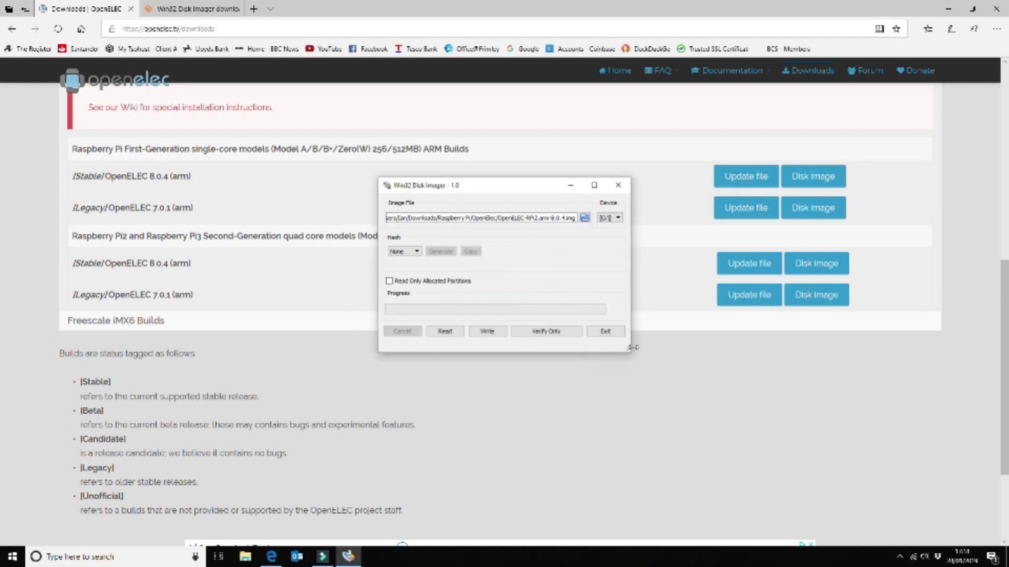
# Decline Windows' format prompts and close the USB Drive (E:) window.
pyautogui.click(613, 335)
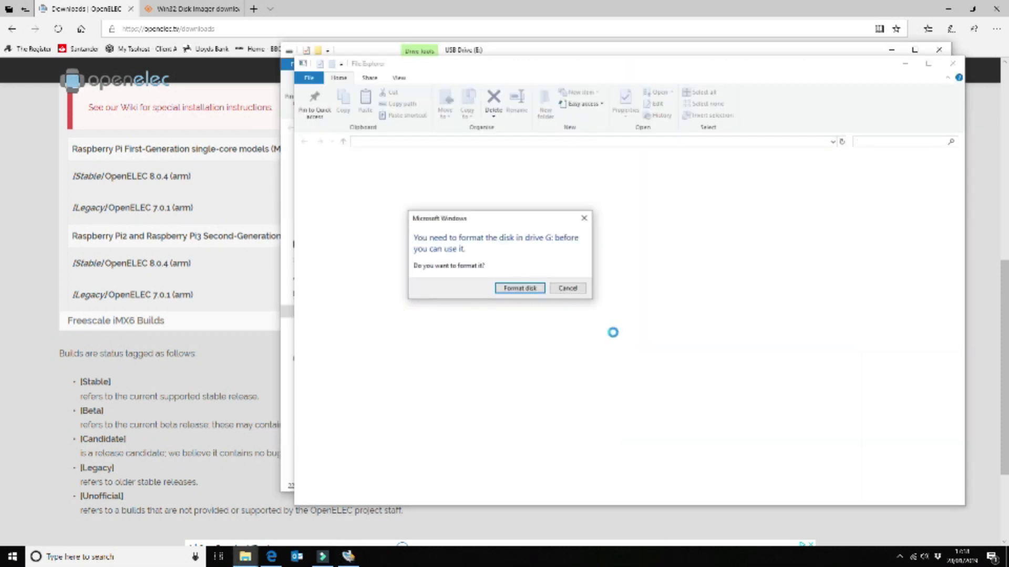
pyautogui.click(576, 289)
pyautogui.click(621, 295)
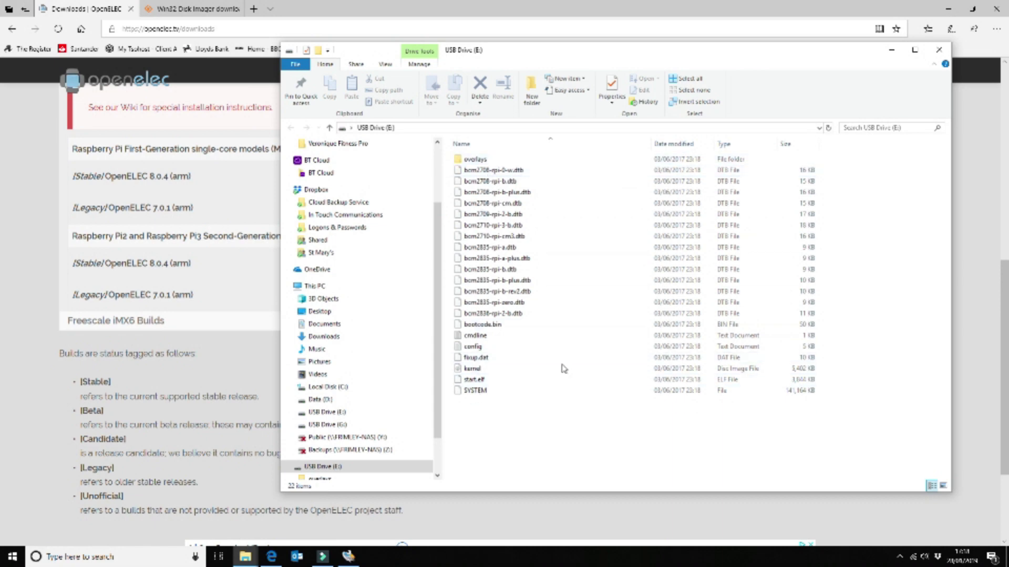
pyautogui.click(939, 51)
pyautogui.click(572, 289)
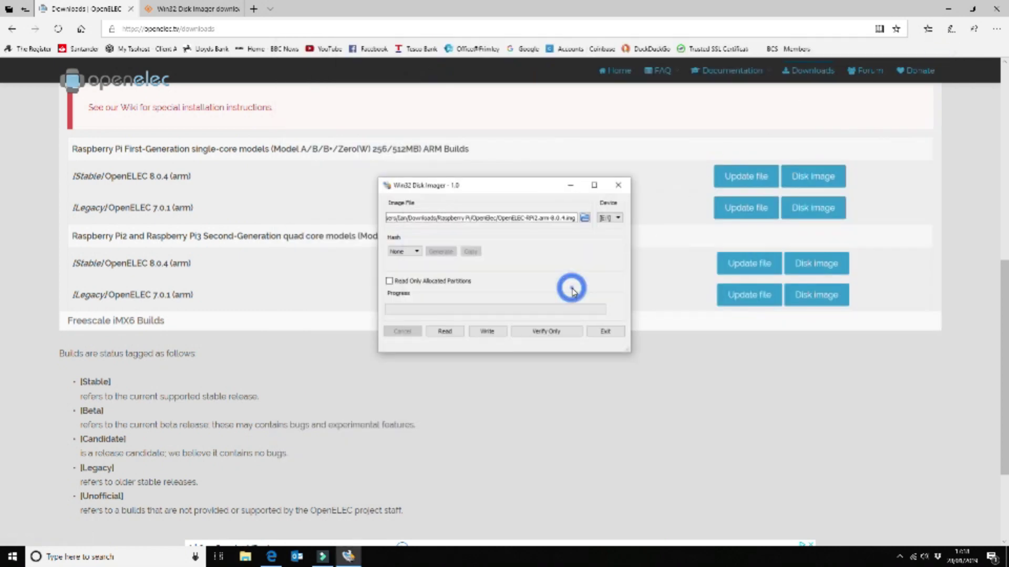
# Exit Win32 Disk Imager so the device boots into the OpenELEC welcome wizard.
pyautogui.click(606, 331)
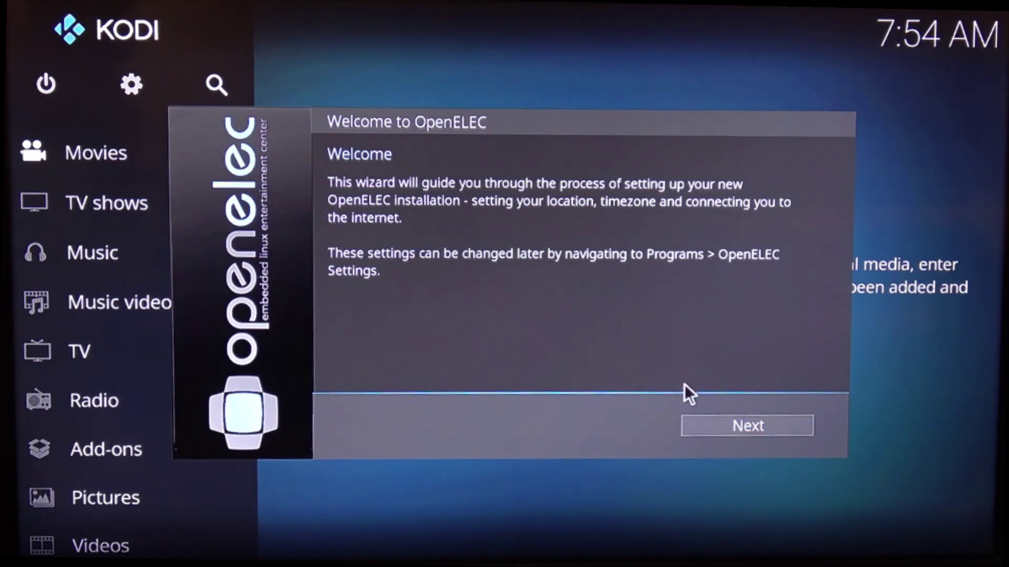
# Keep hostname OpenELEC and connect to the BTHub3-QC6K Wi-Fi with its passphrase.
pyautogui.click(742, 425)
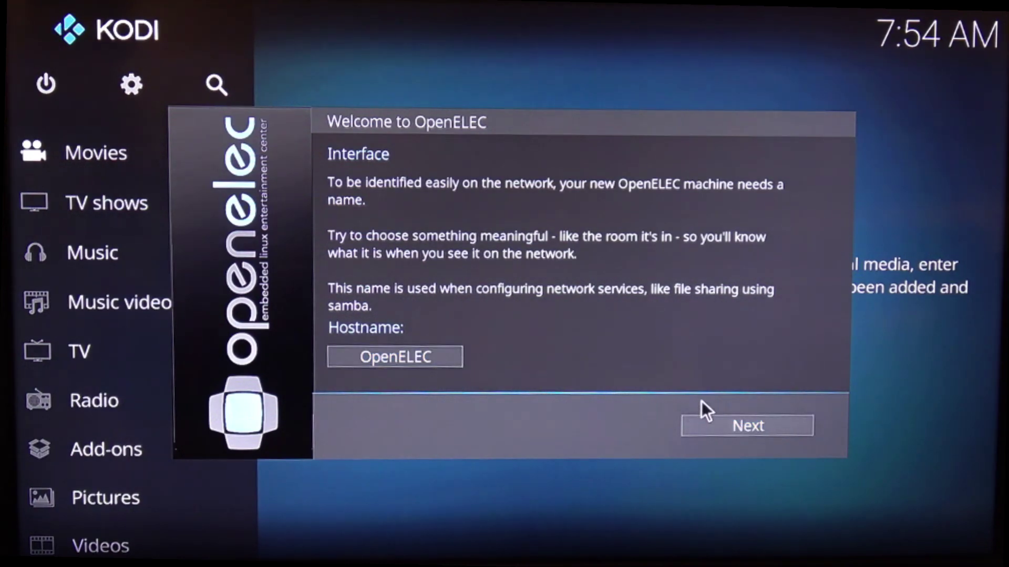
pyautogui.click(751, 426)
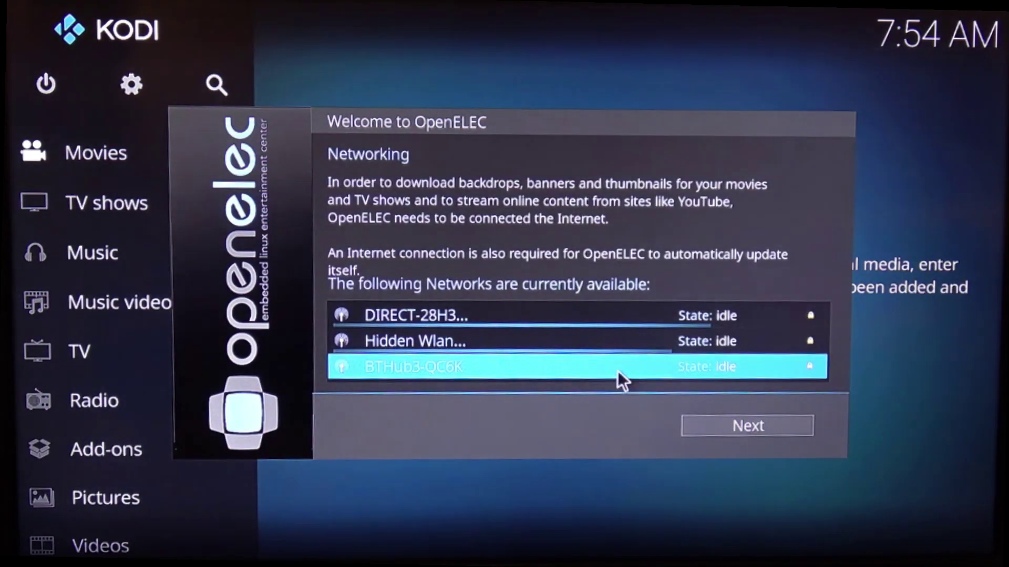
pyautogui.click(607, 367)
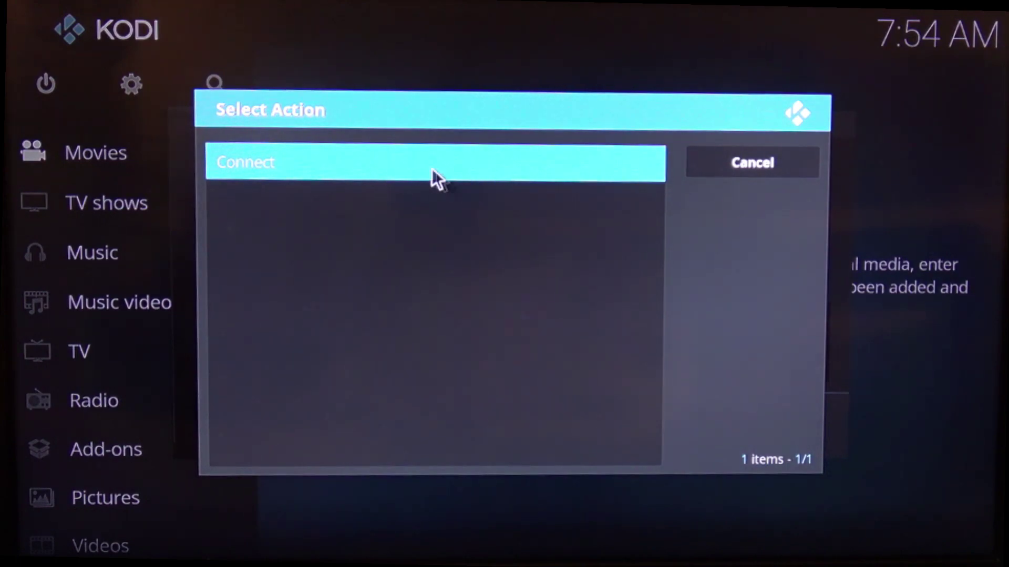
pyautogui.click(415, 165)
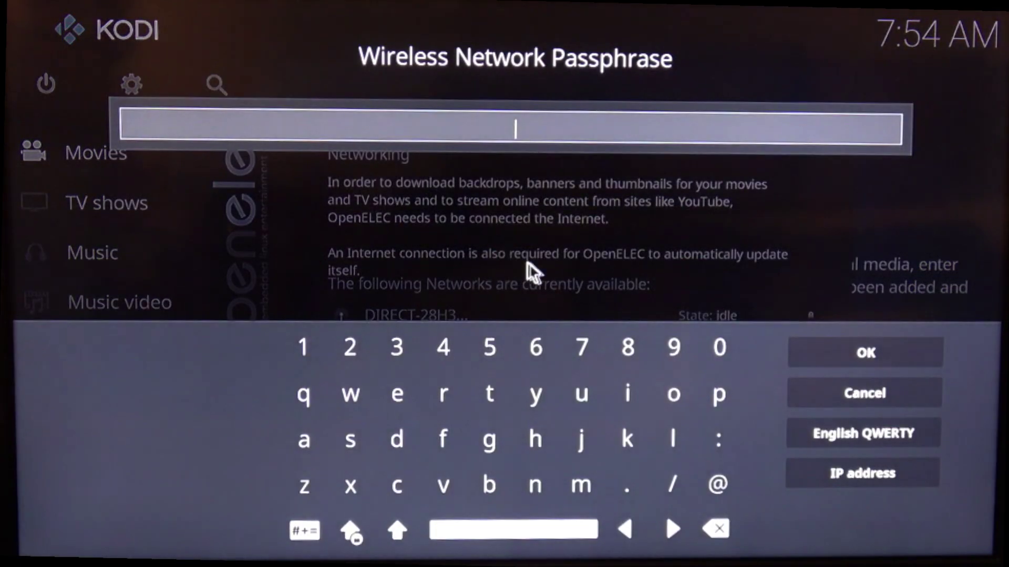
pyautogui.hotkey('ctrl', 'v')
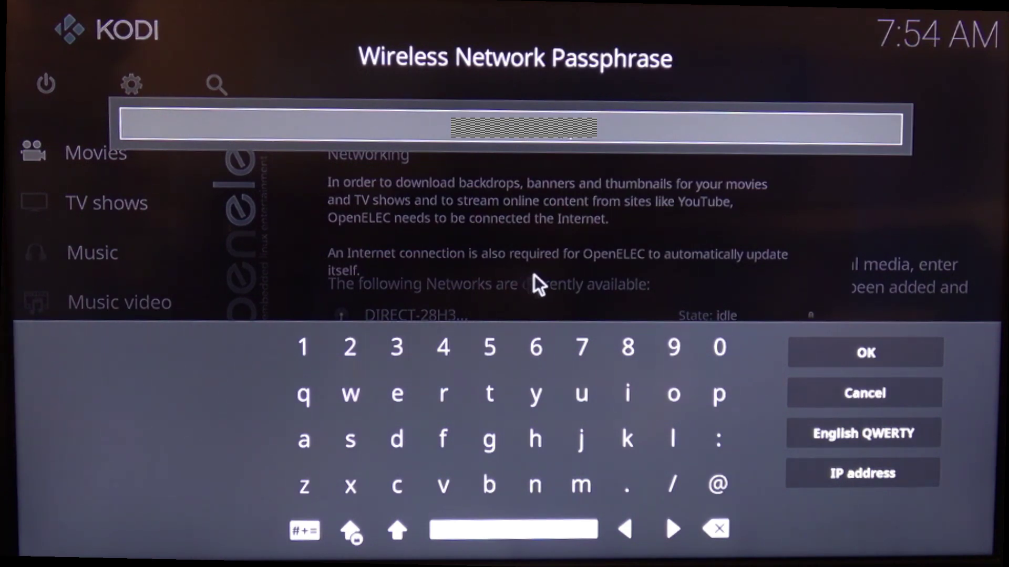
pyautogui.click(810, 350)
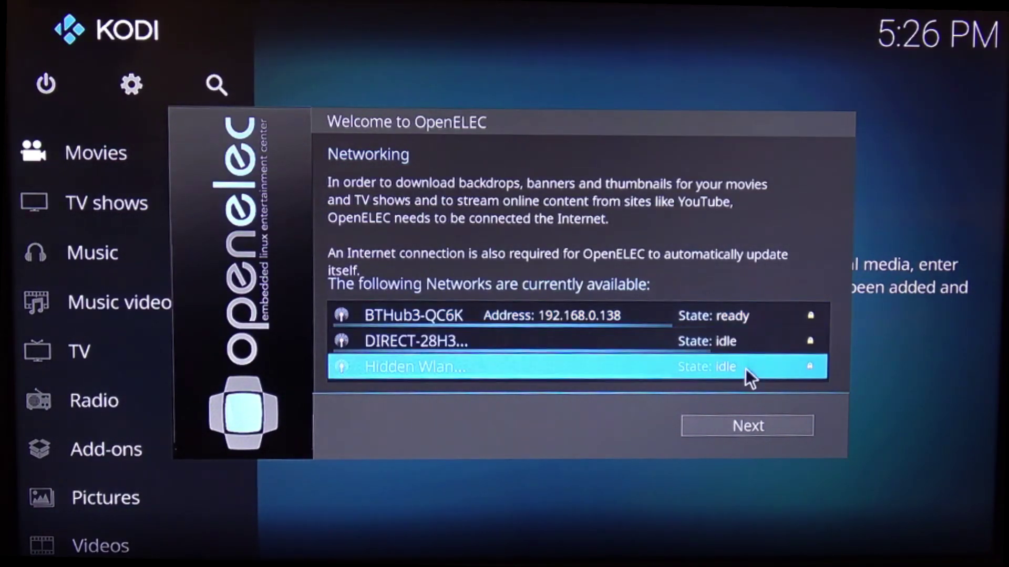
# Switch on SSH in the OpenELEC welcome wizard and page through to its Thank you page.
pyautogui.click(751, 428)
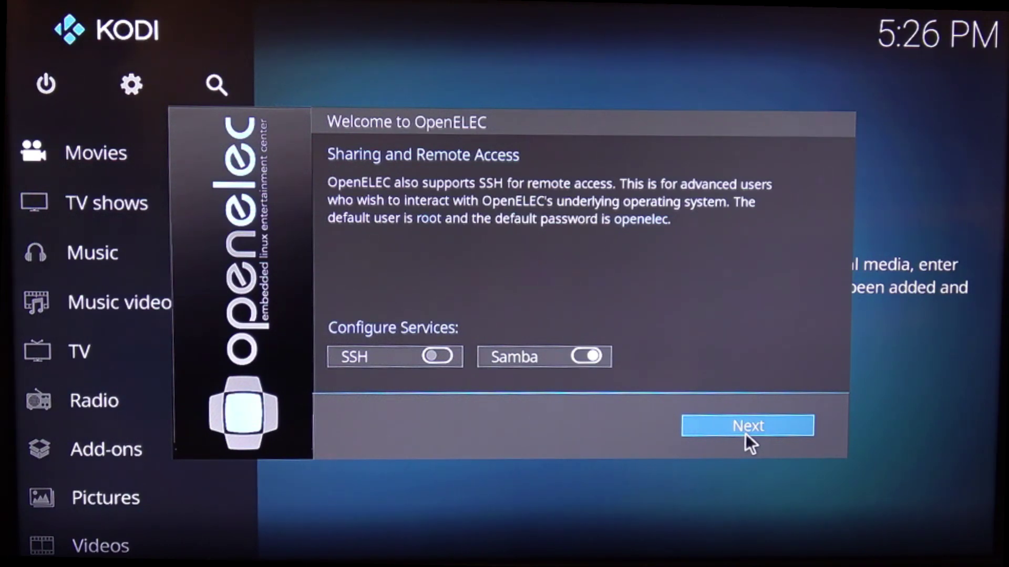
pyautogui.click(441, 355)
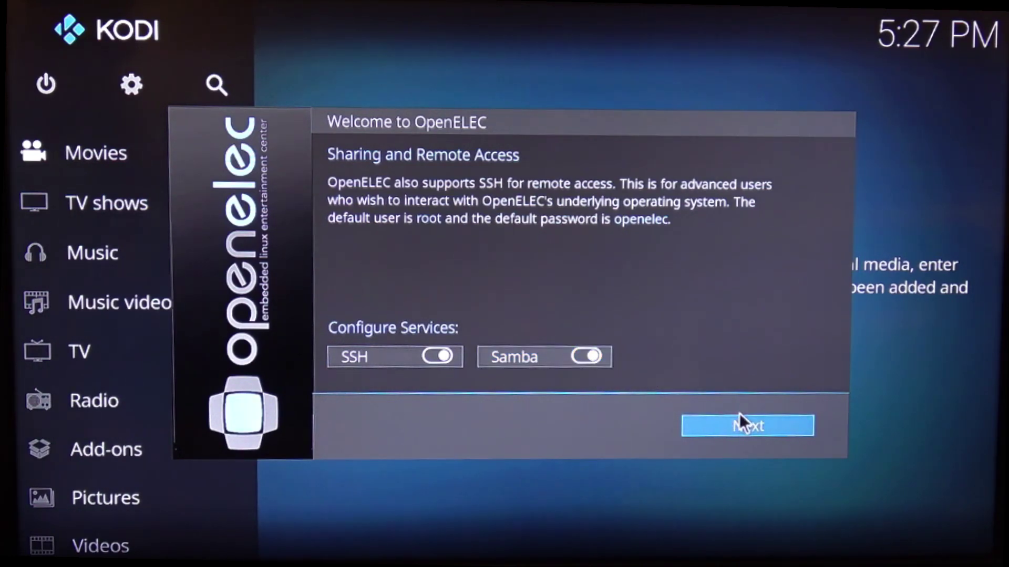
pyautogui.click(748, 426)
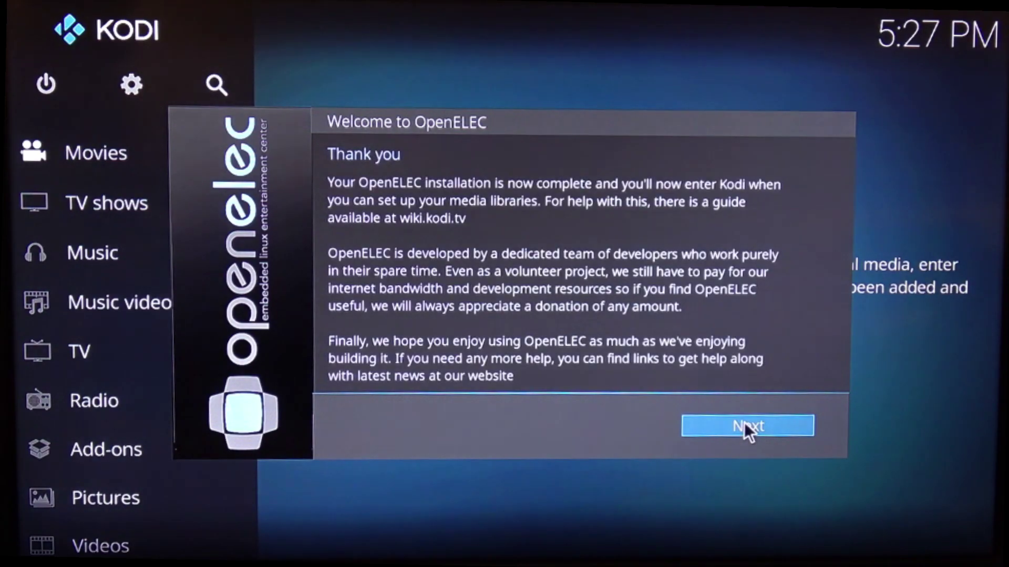
pyautogui.click(745, 425)
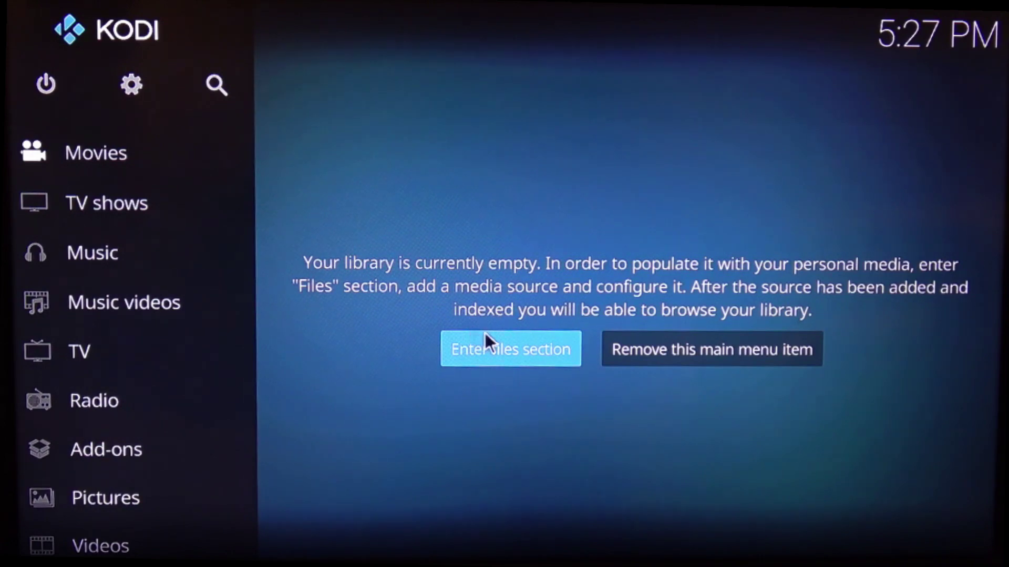
# Start adding a video source and browse to the Network File System (NFS) shares.
pyautogui.click(515, 347)
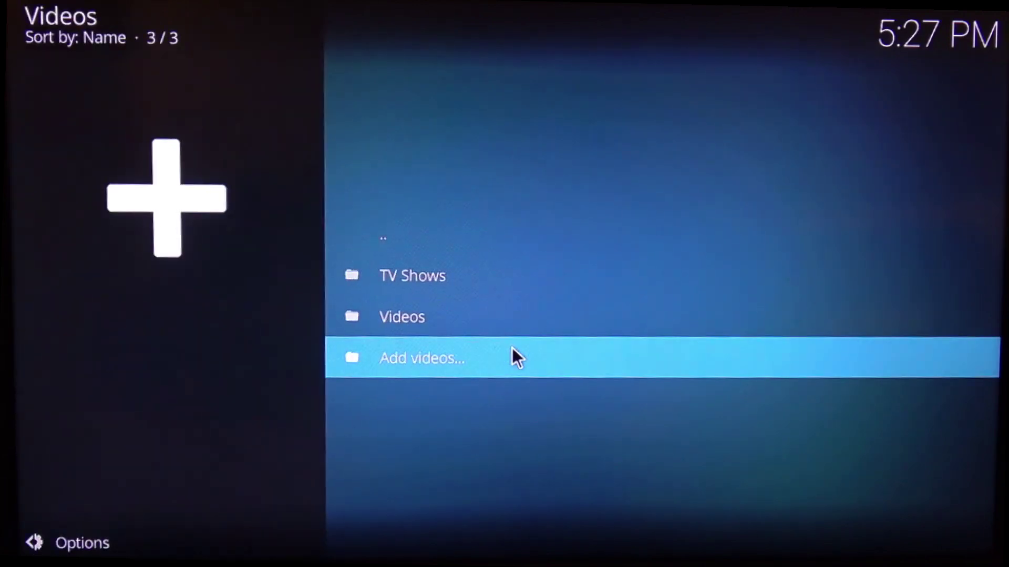
pyautogui.click(491, 352)
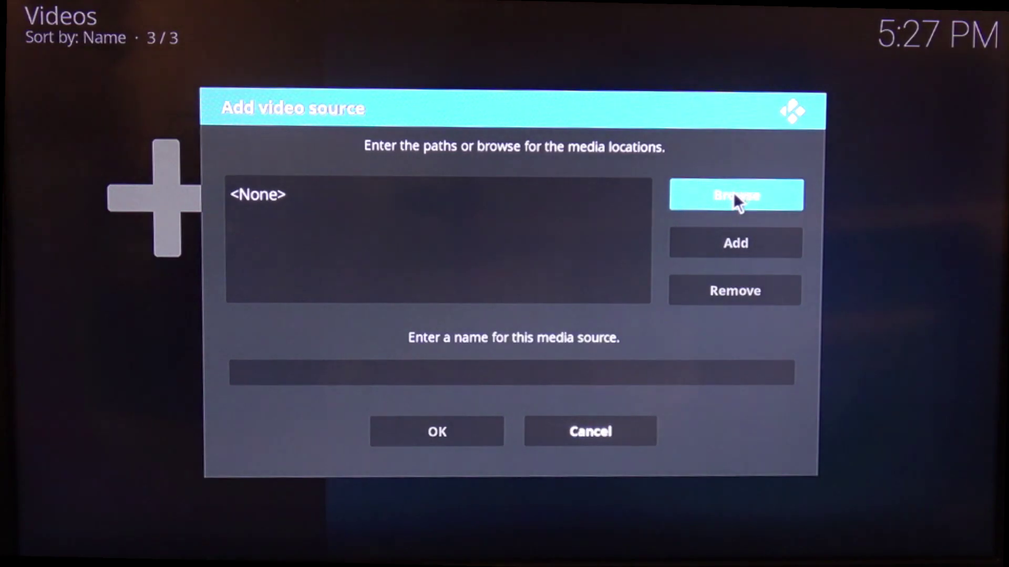
pyautogui.click(735, 195)
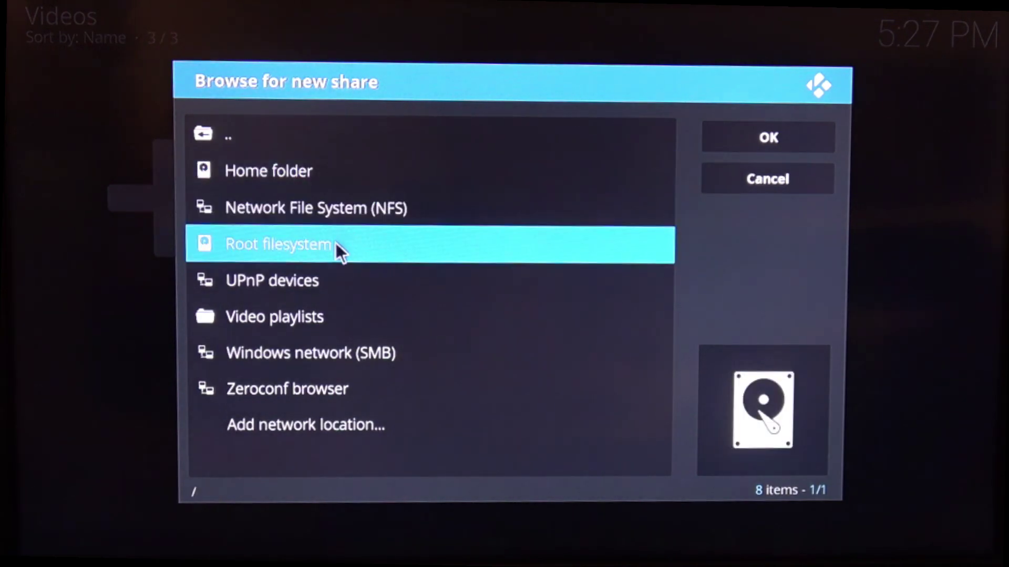
pyautogui.click(278, 280)
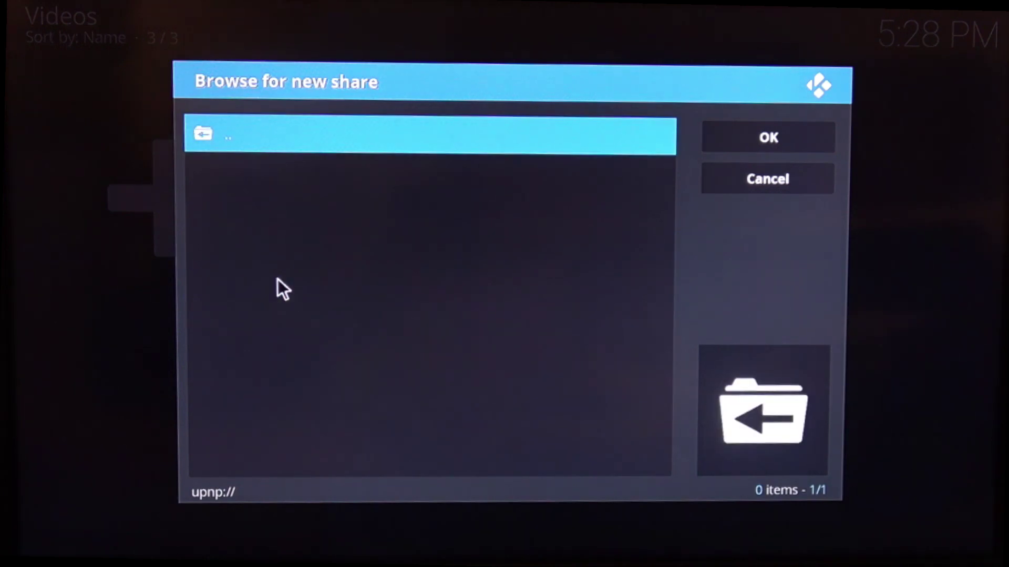
pyautogui.click(267, 138)
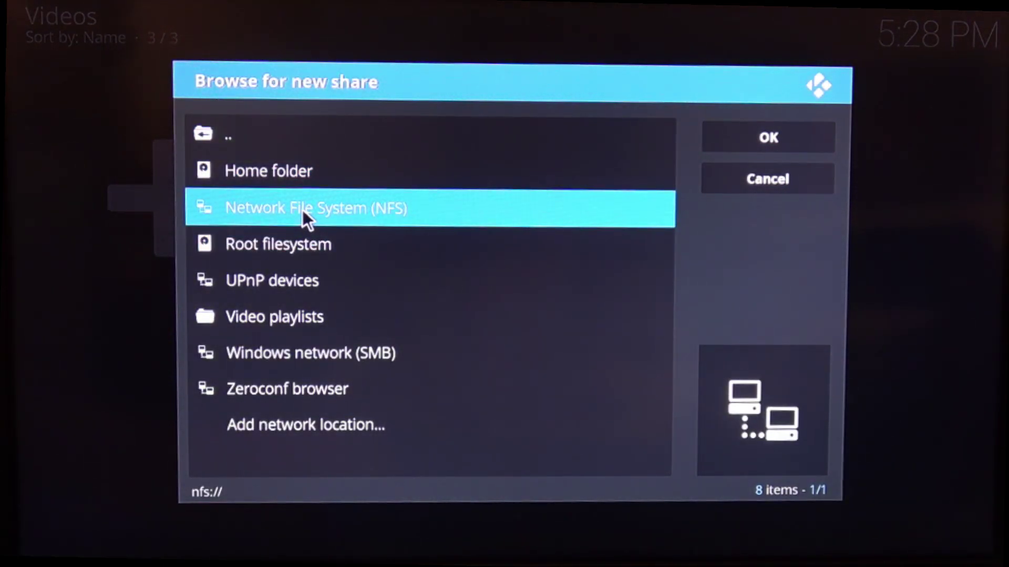
pyautogui.click(303, 210)
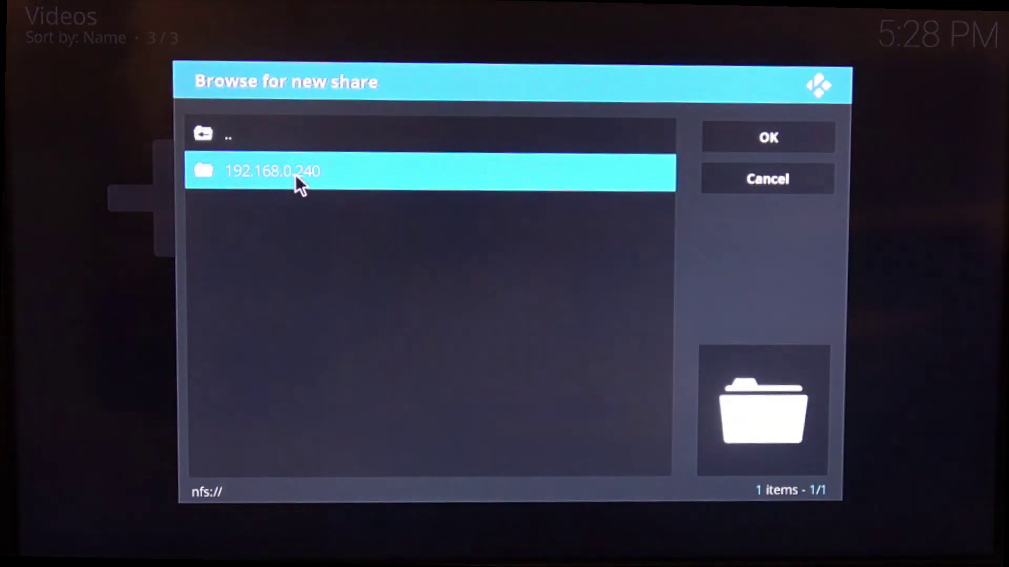
# Choose 192.168.0.240/nfs/Public/Shared Videos as the path and confirm the new source.
pyautogui.click(296, 175)
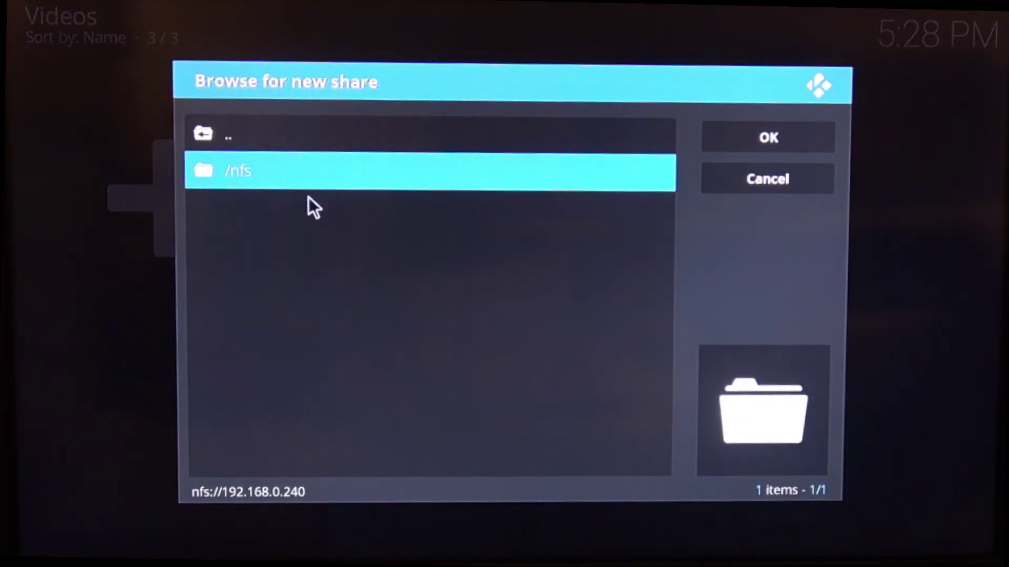
pyautogui.click(288, 171)
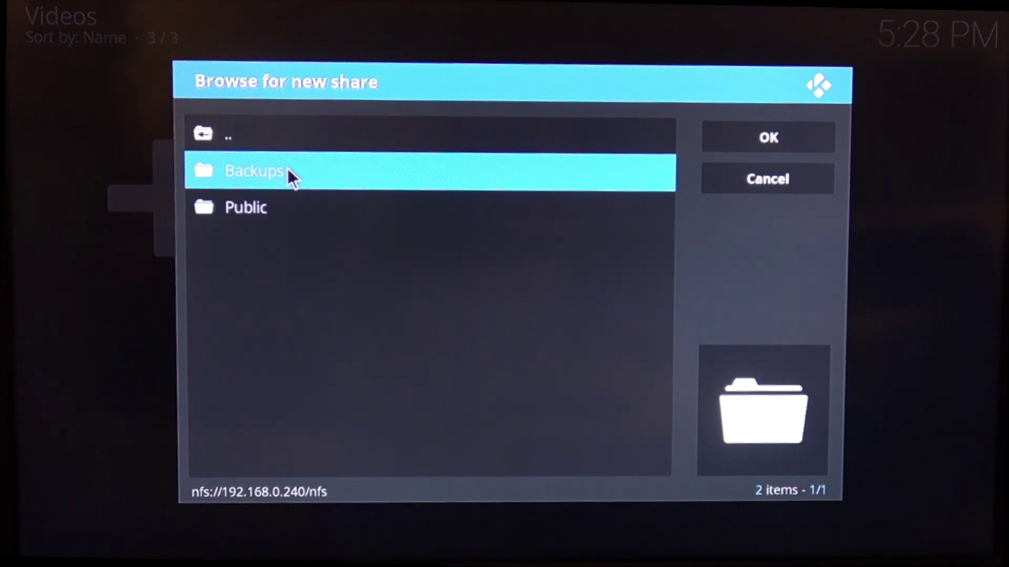
pyautogui.click(276, 208)
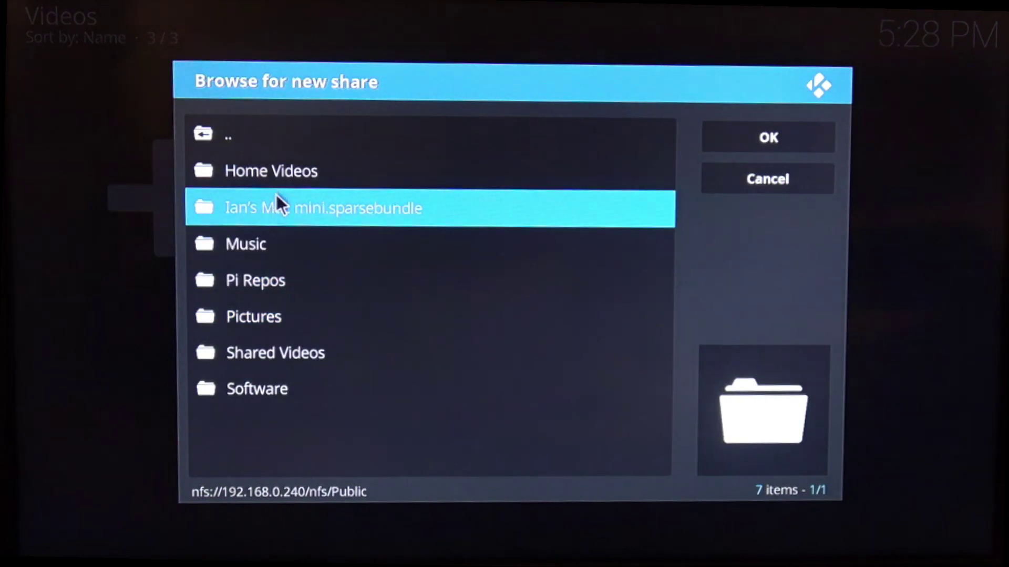
pyautogui.click(279, 352)
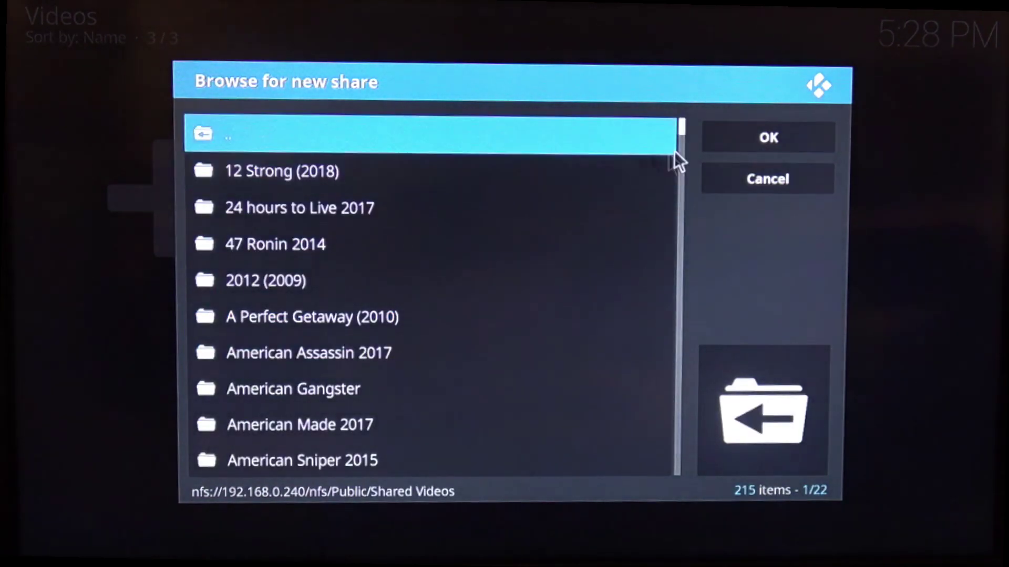
pyautogui.click(752, 136)
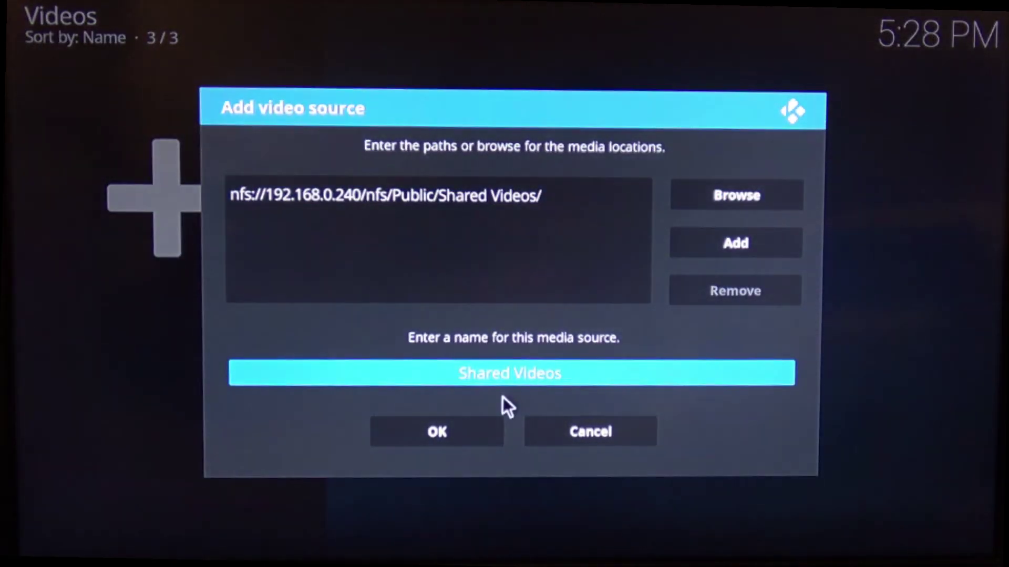
pyautogui.click(468, 429)
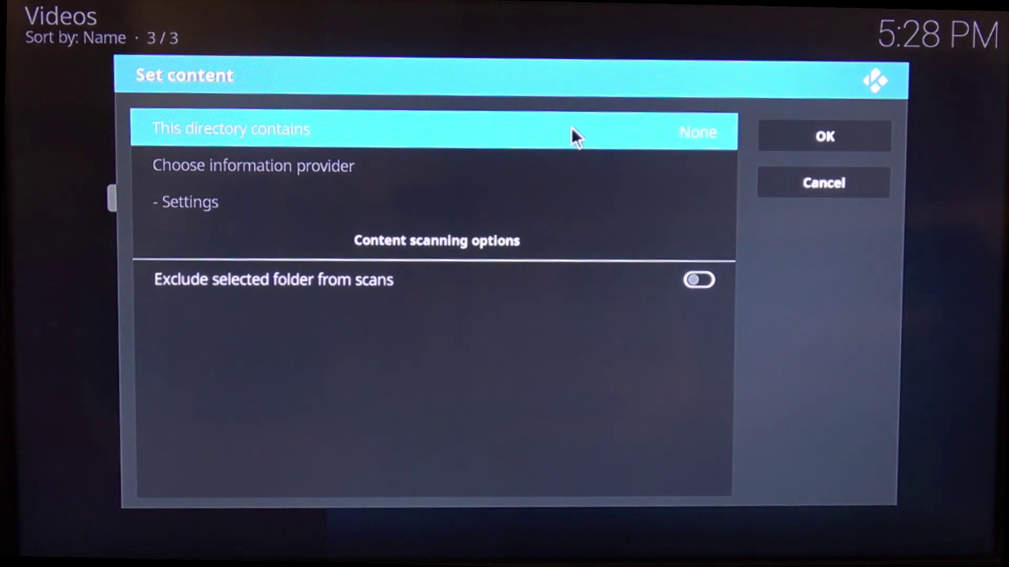
# Set Shared Videos to Movies via The Movie Database, with separate-folder title matching on.
pyautogui.click(571, 129)
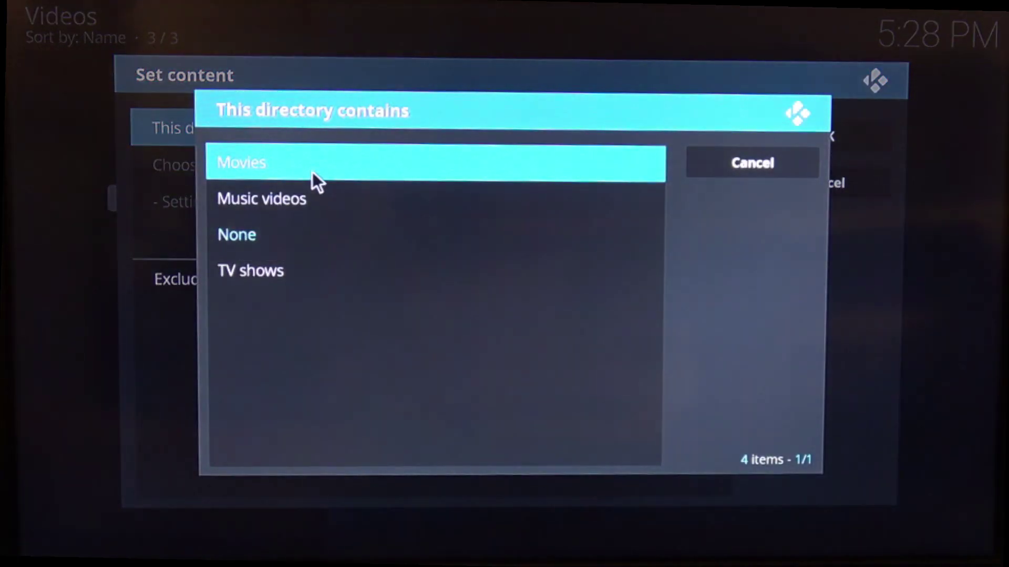
pyautogui.click(294, 164)
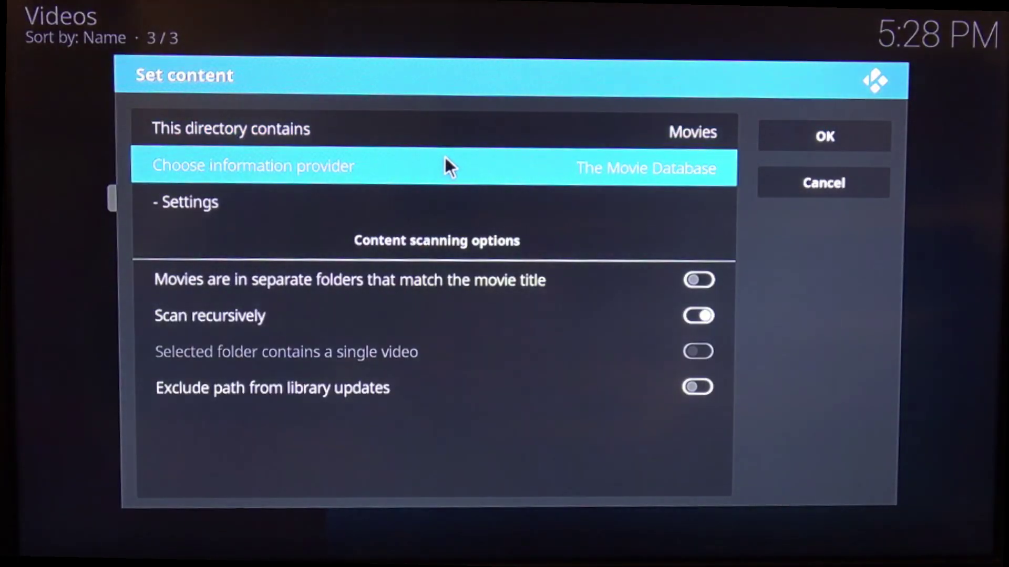
pyautogui.click(434, 168)
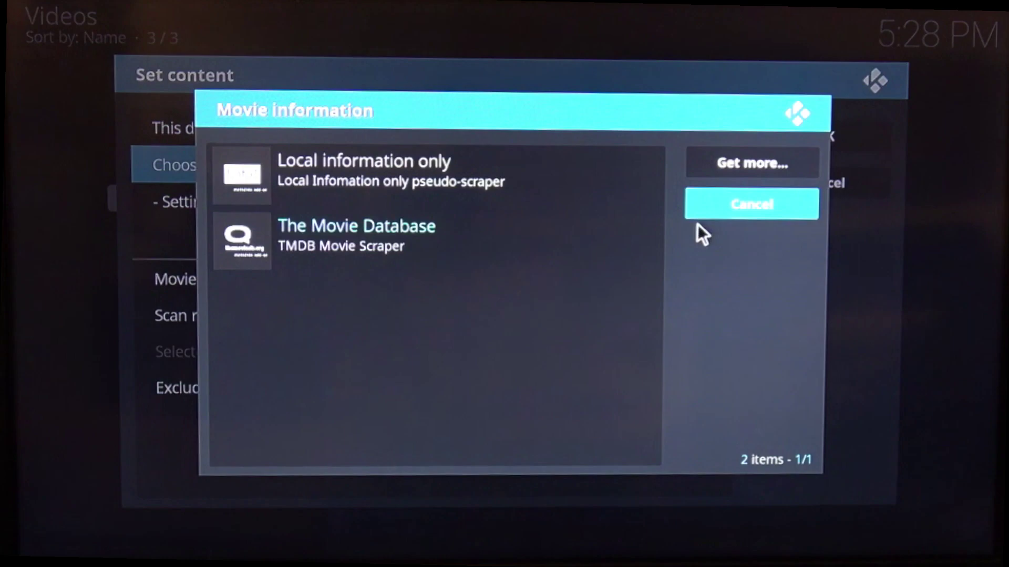
pyautogui.click(591, 252)
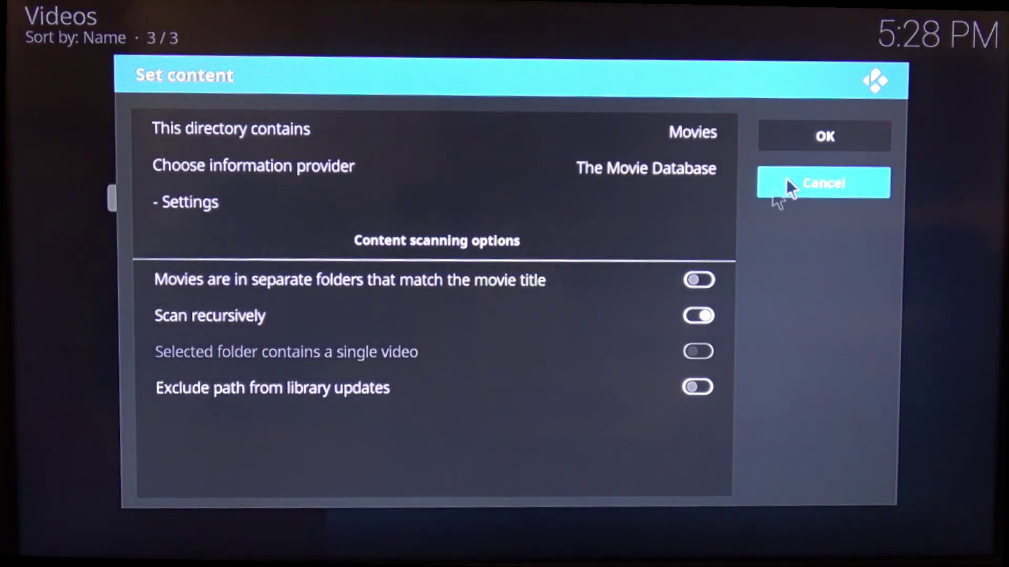
pyautogui.click(707, 276)
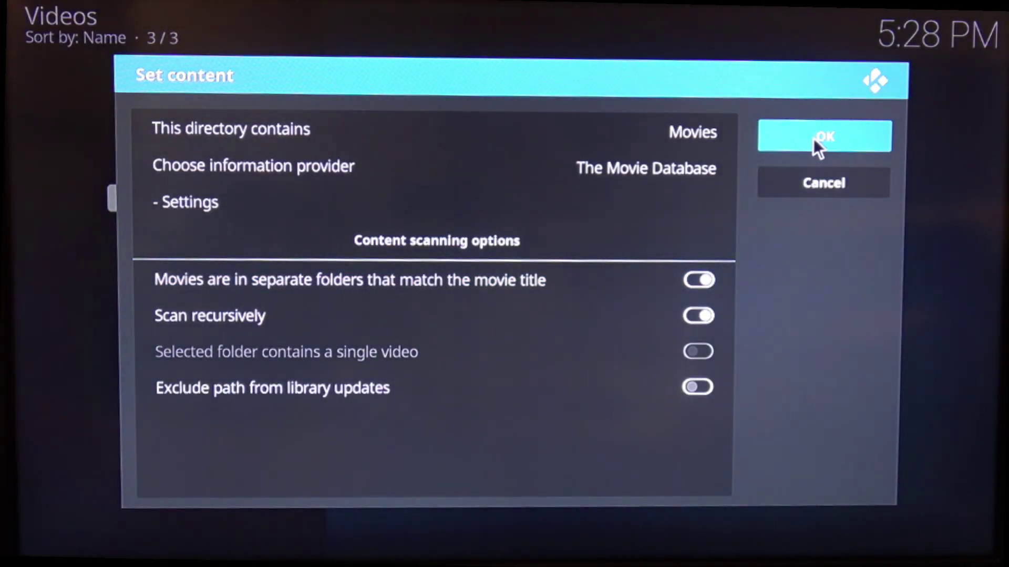
pyautogui.click(813, 137)
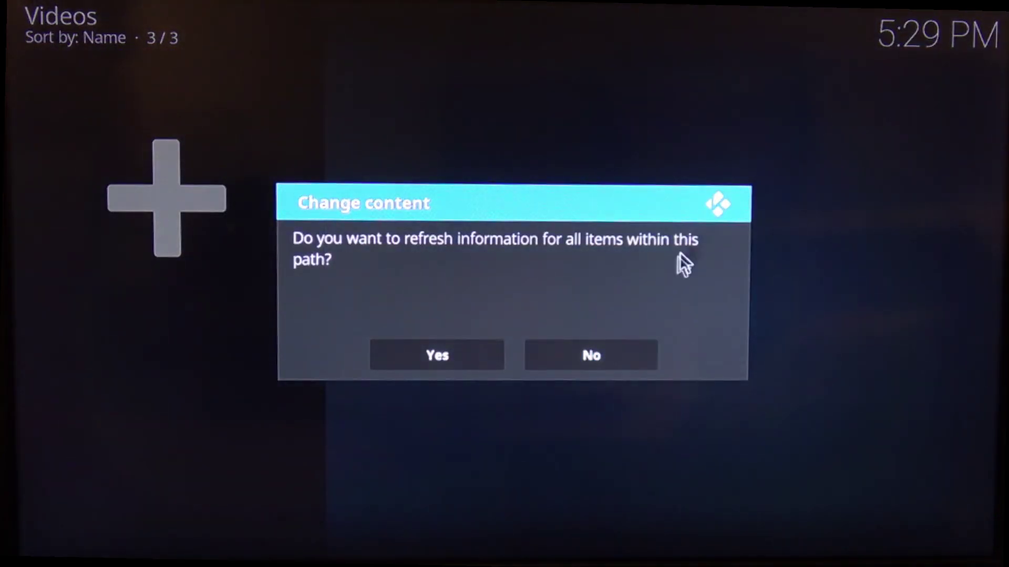
# Accept the refresh to scan Shared Videos, continue past both download errors, and return home.
pyautogui.click(478, 362)
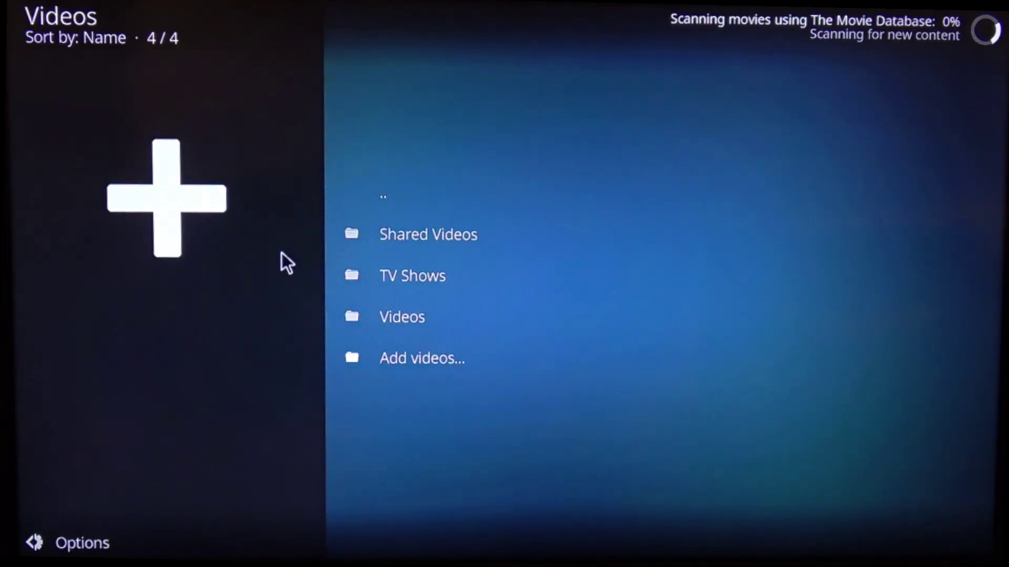
pyautogui.click(379, 200)
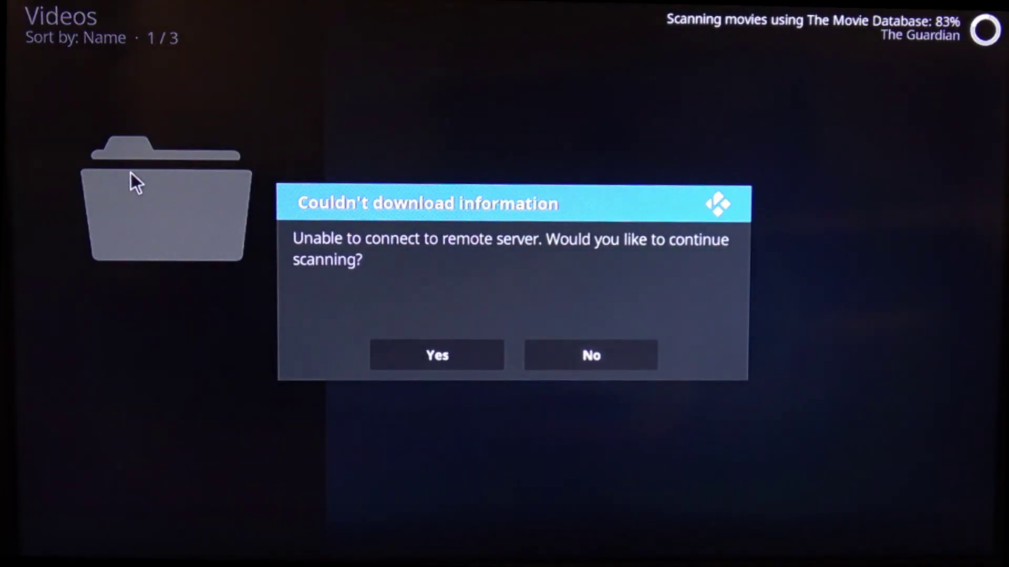
pyautogui.click(456, 345)
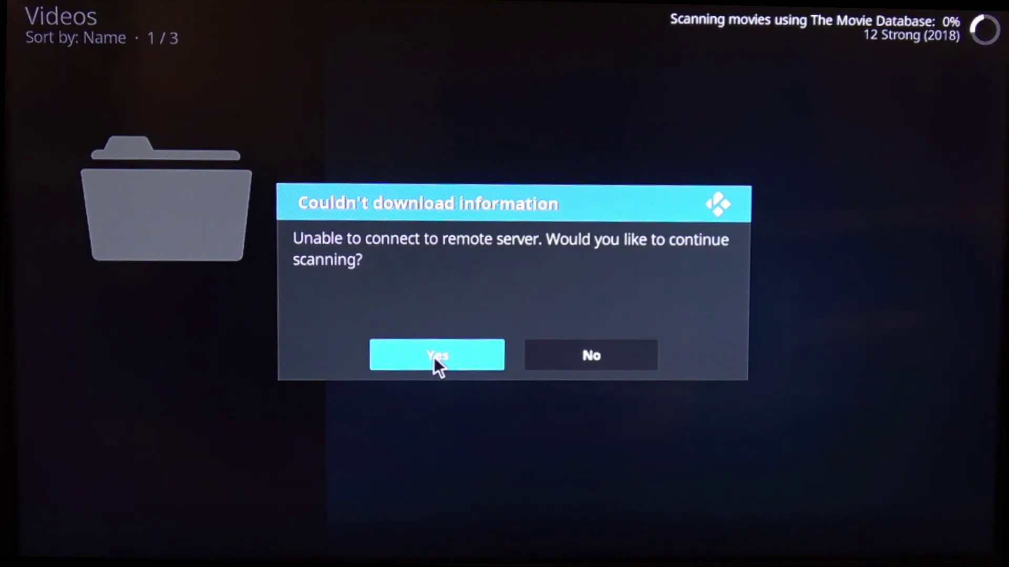
pyautogui.click(434, 357)
pyautogui.press('Return')
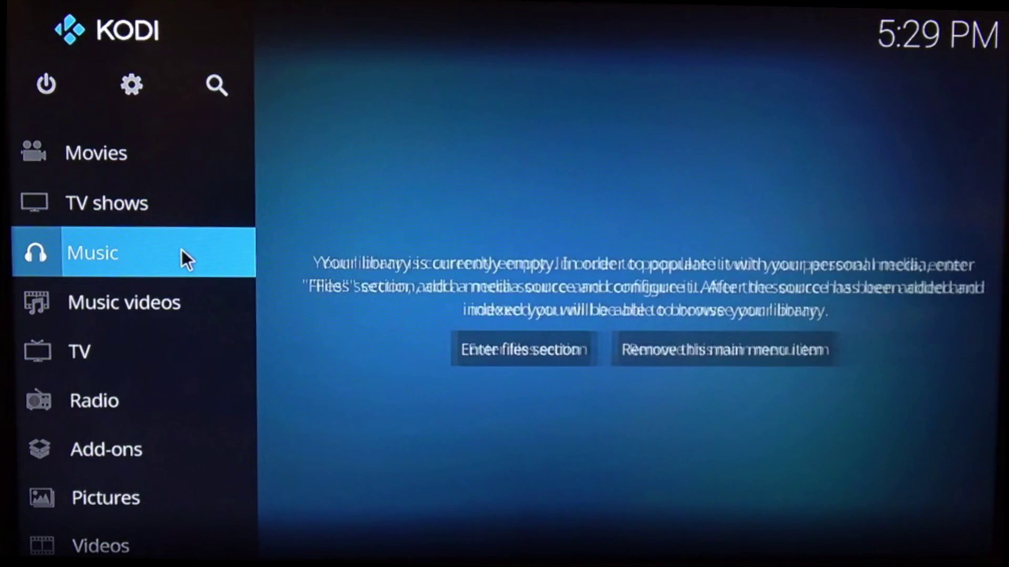
# Open the Music files view and begin adding a new music source.
pyautogui.click(180, 246)
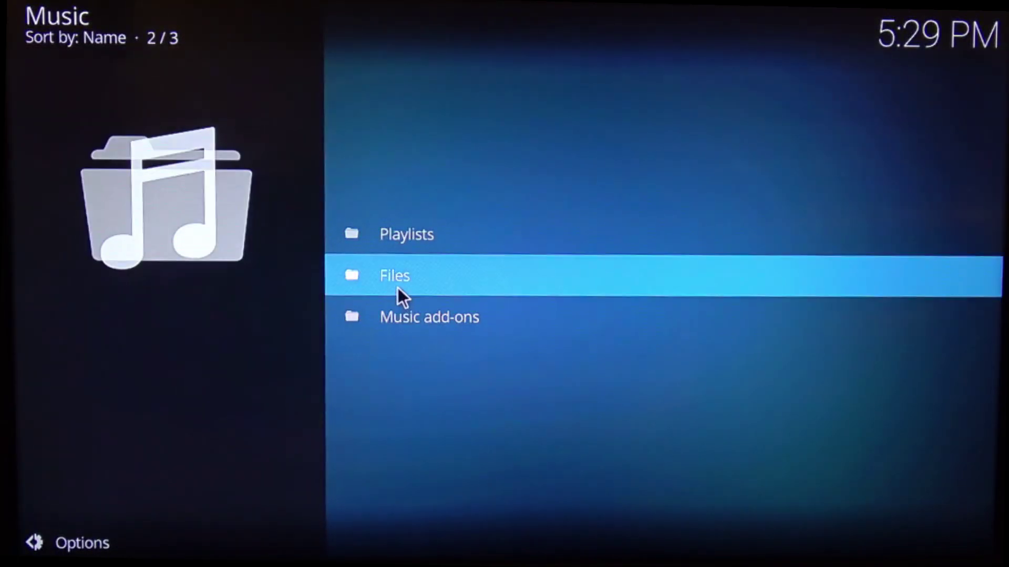
pyautogui.click(399, 279)
pyautogui.click(397, 282)
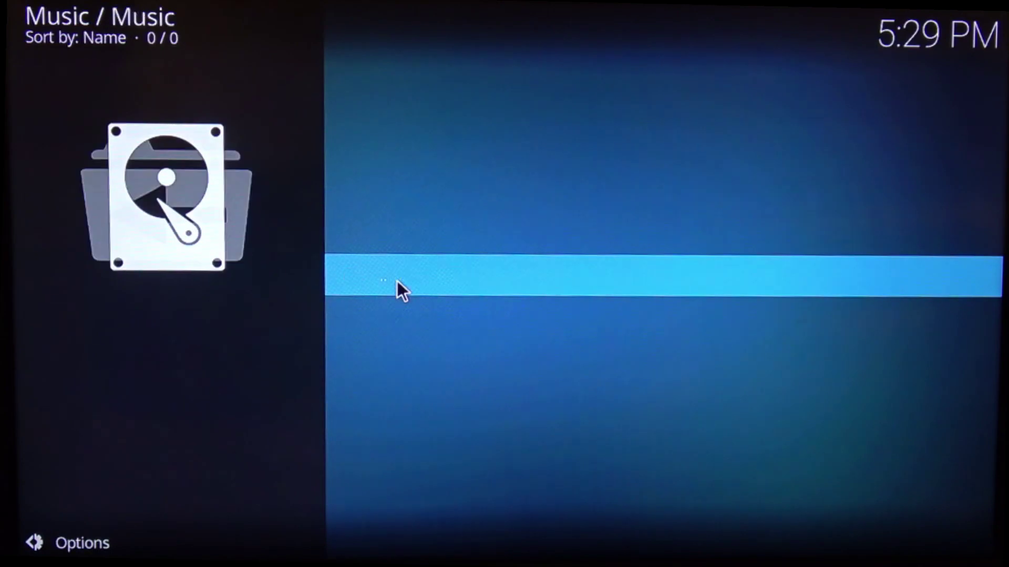
pyautogui.click(396, 284)
pyautogui.click(402, 310)
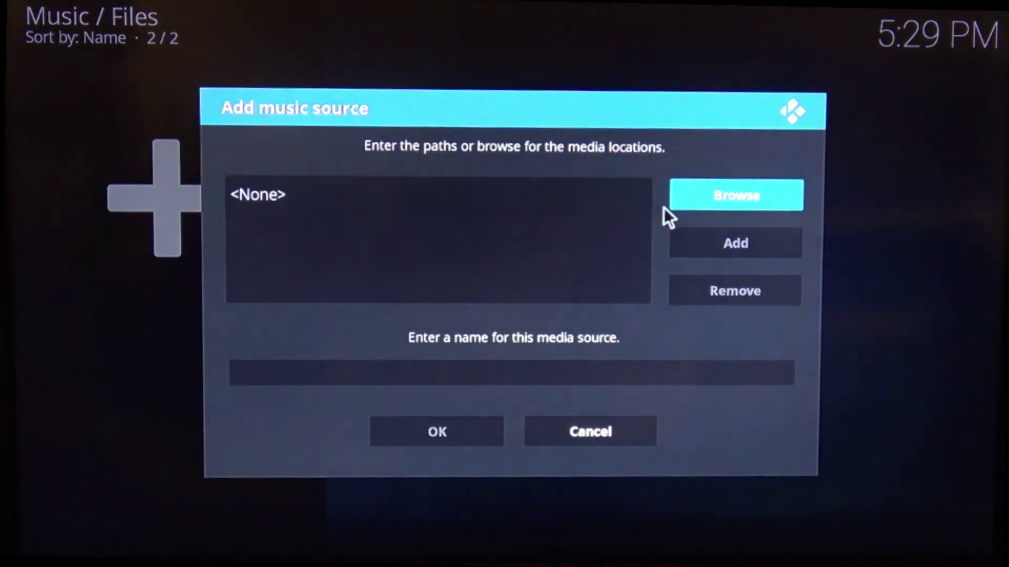
pyautogui.click(708, 202)
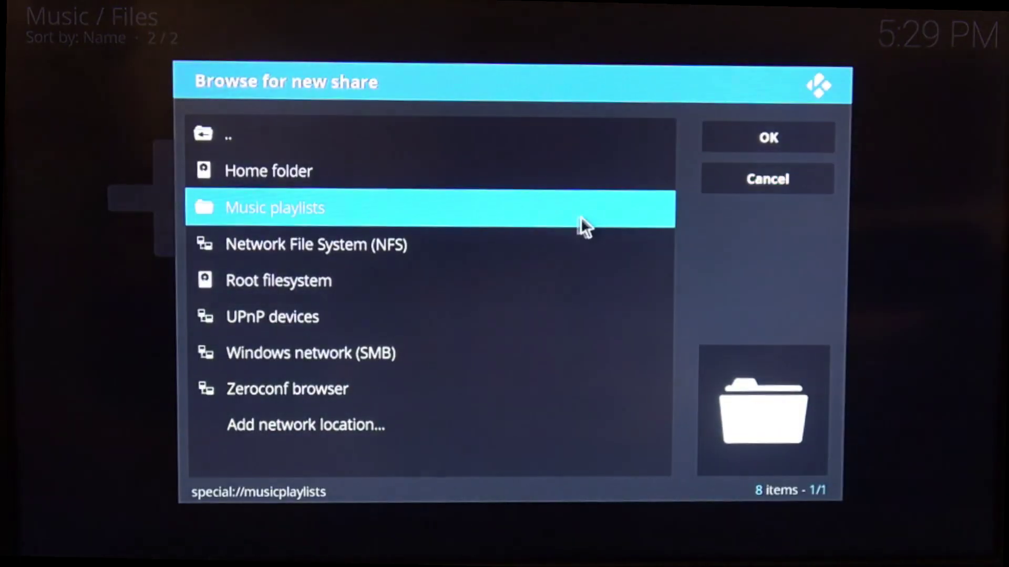
# Set the NFS path 192.168.0.240/nfs/Public/Music, save it as Music, and add it to the library.
pyautogui.click(427, 251)
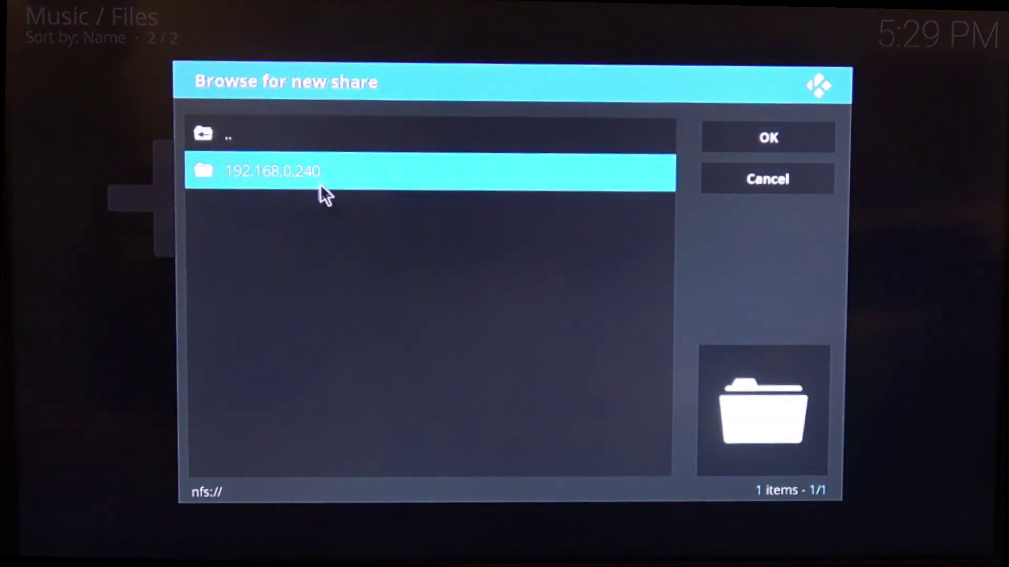
pyautogui.click(309, 170)
pyautogui.click(309, 175)
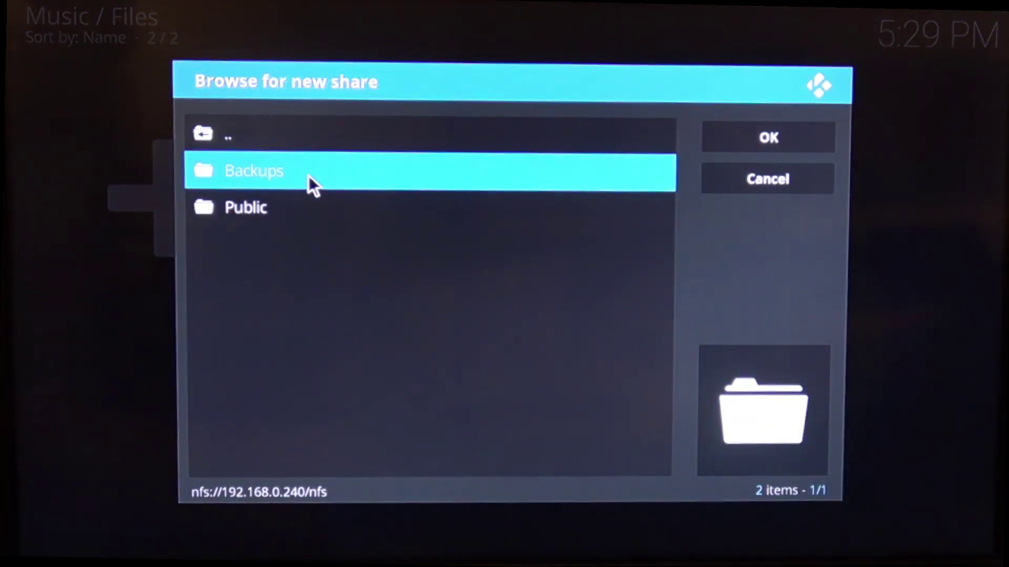
pyautogui.click(298, 210)
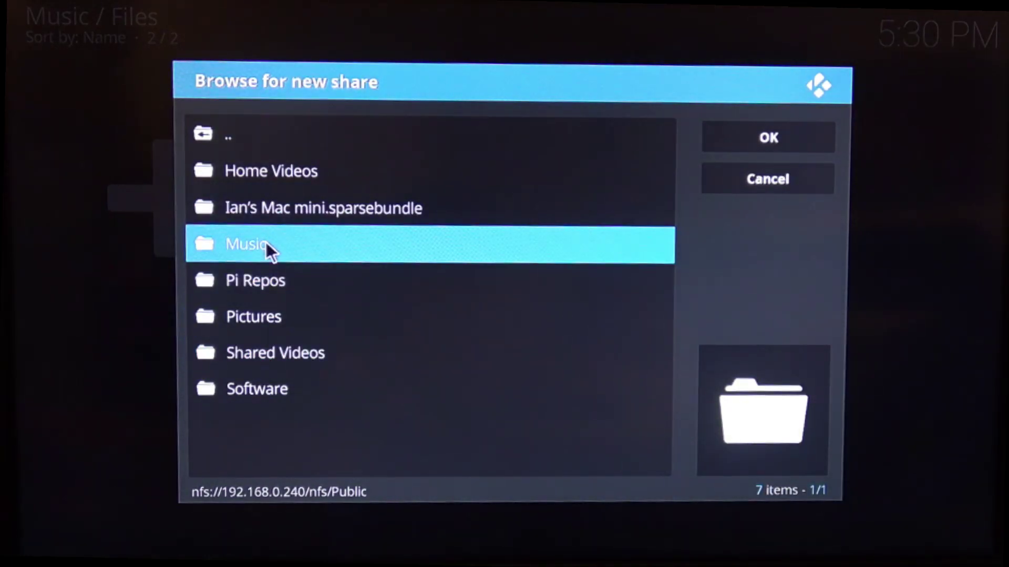
pyautogui.click(266, 243)
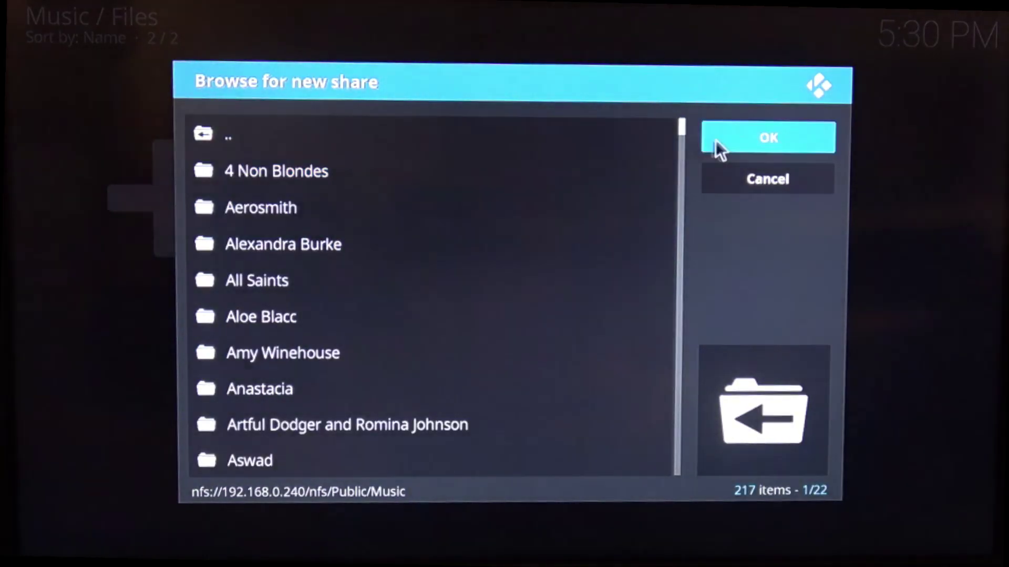
pyautogui.click(739, 142)
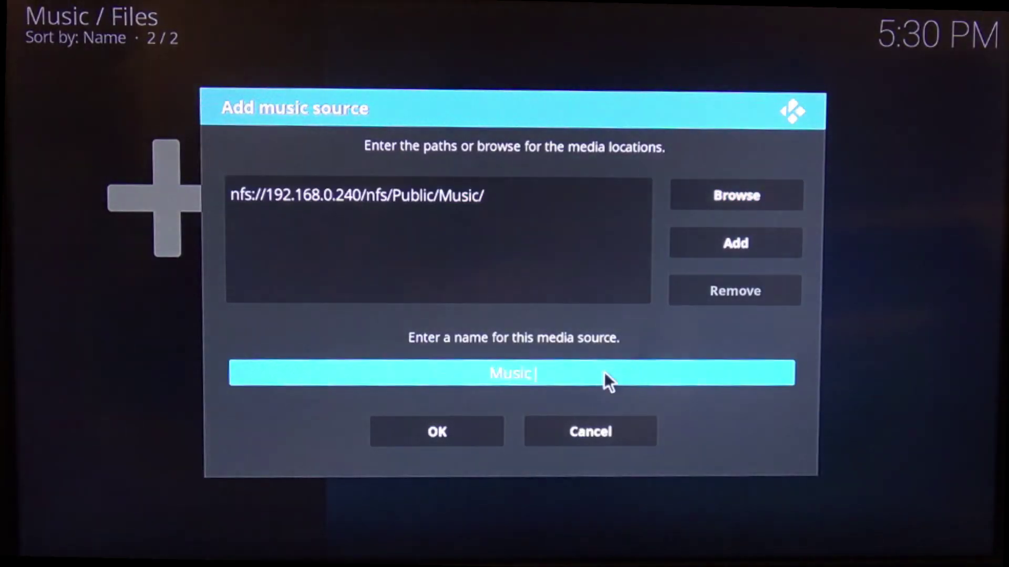
pyautogui.click(474, 425)
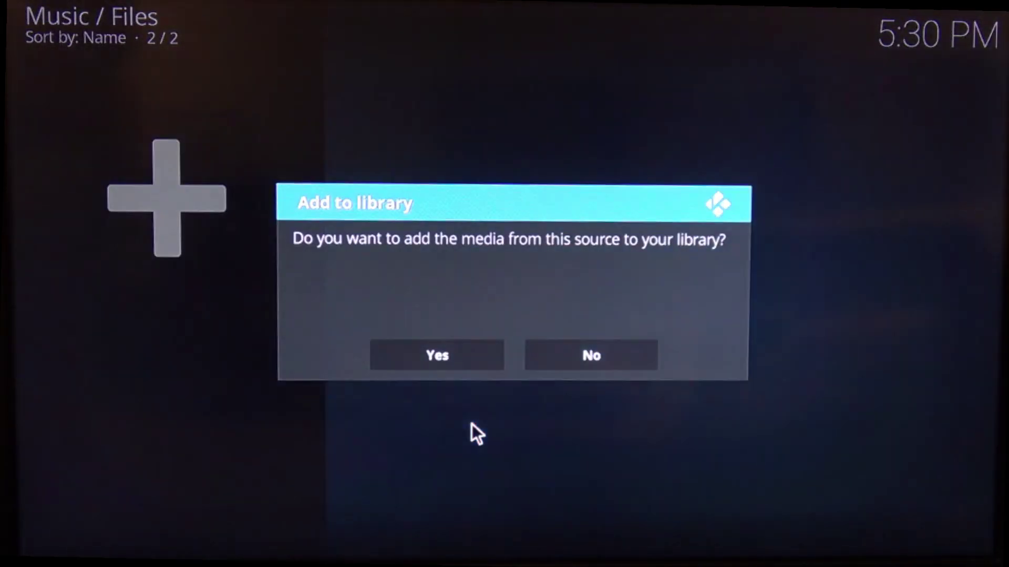
pyautogui.click(452, 357)
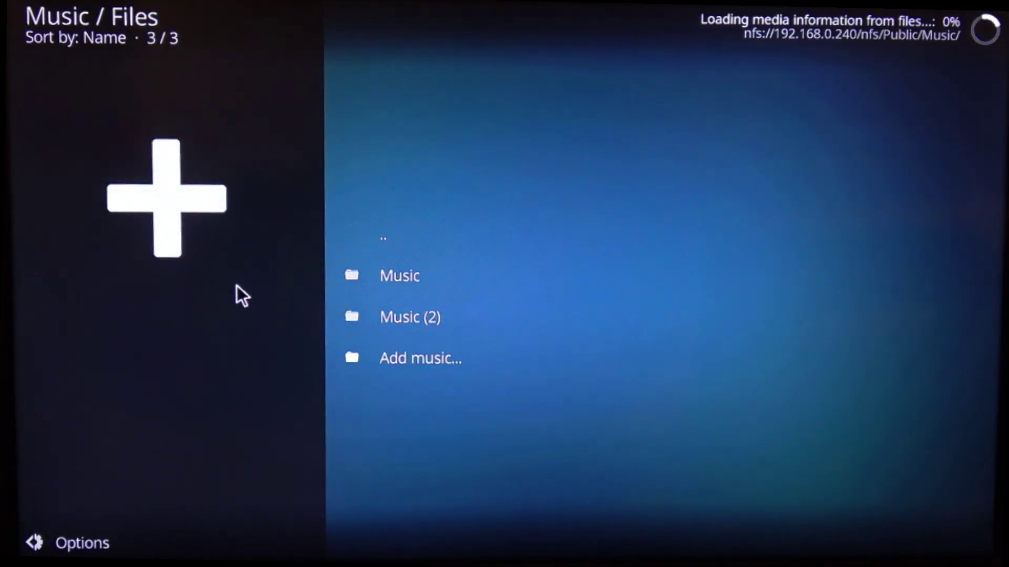
pyautogui.press('BackSpace')
pyautogui.press('BackSpace')
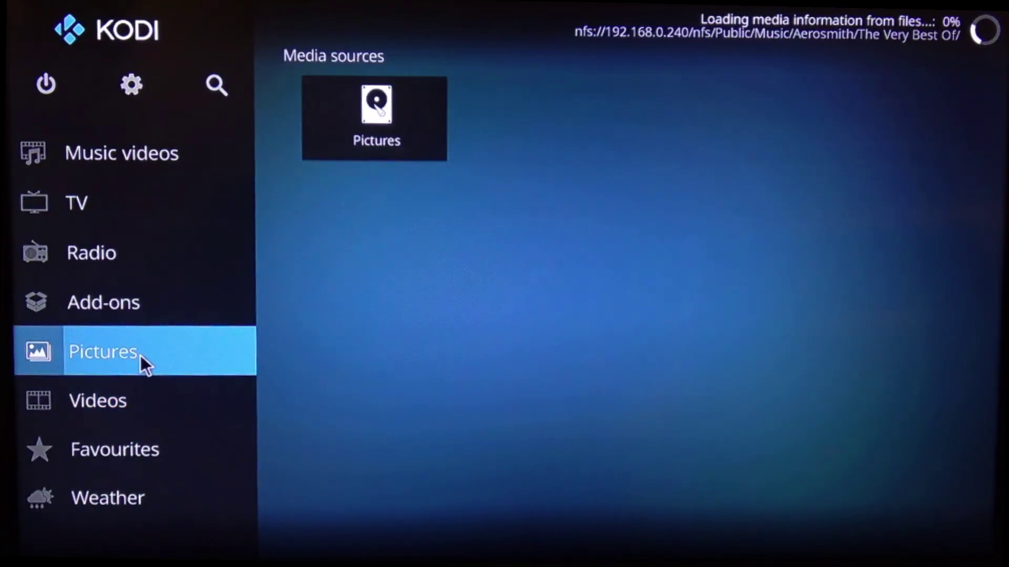
# Add the NFS folder 192.168.0.240/nfs/Public/Pictures as a new picture source.
pyautogui.click(139, 361)
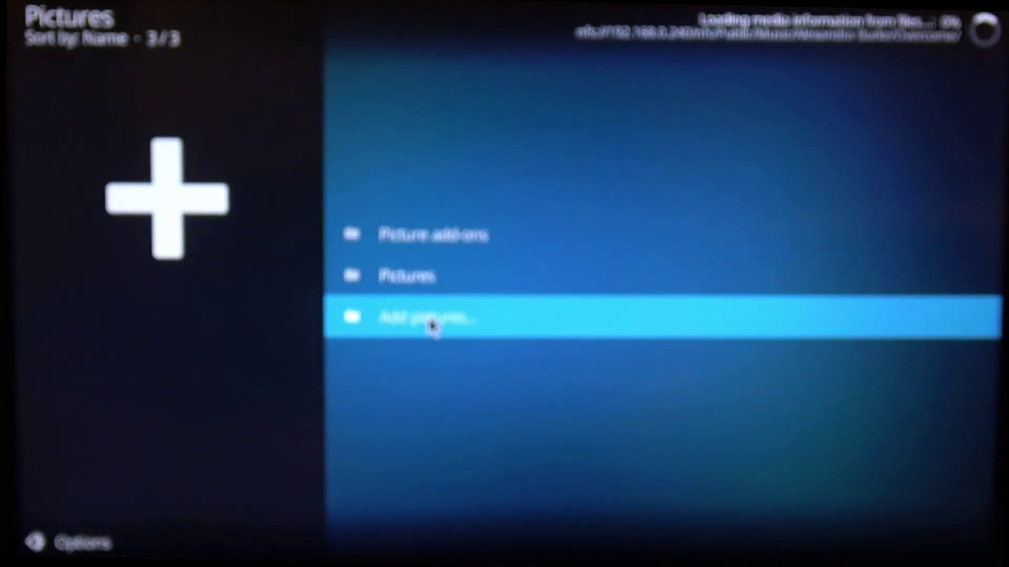
pyautogui.click(428, 324)
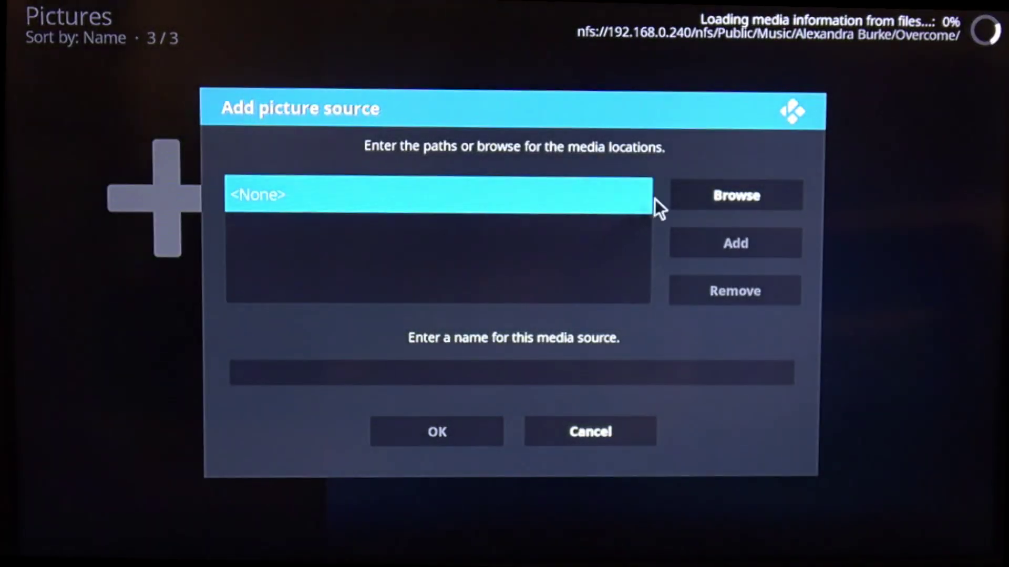
pyautogui.click(733, 200)
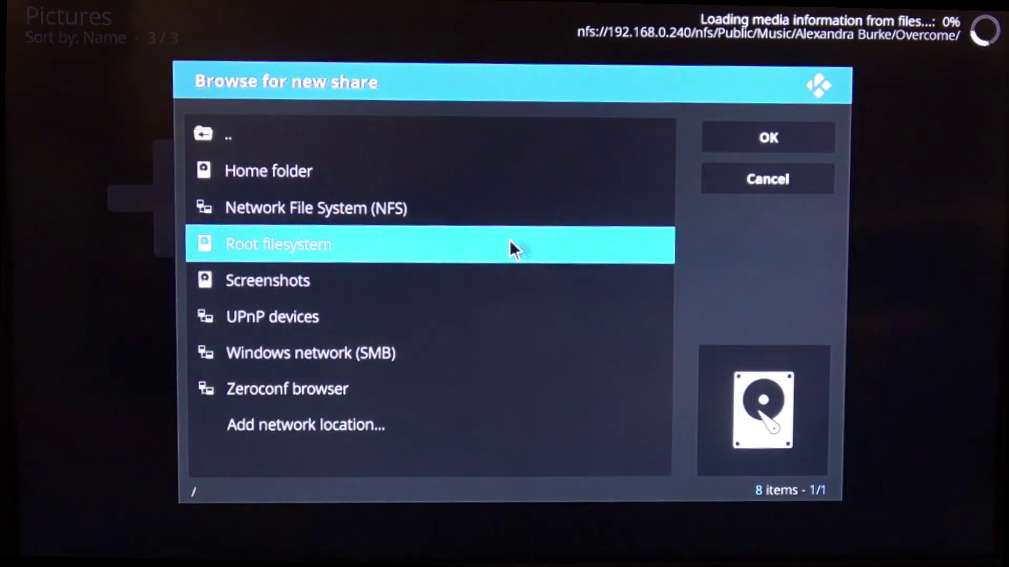
pyautogui.click(432, 215)
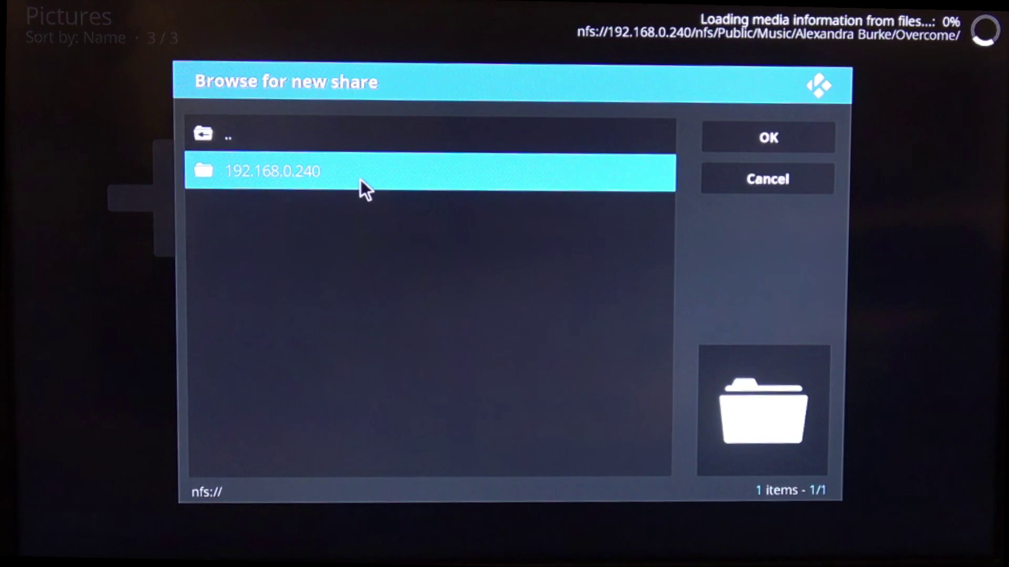
pyautogui.click(361, 181)
pyautogui.click(360, 181)
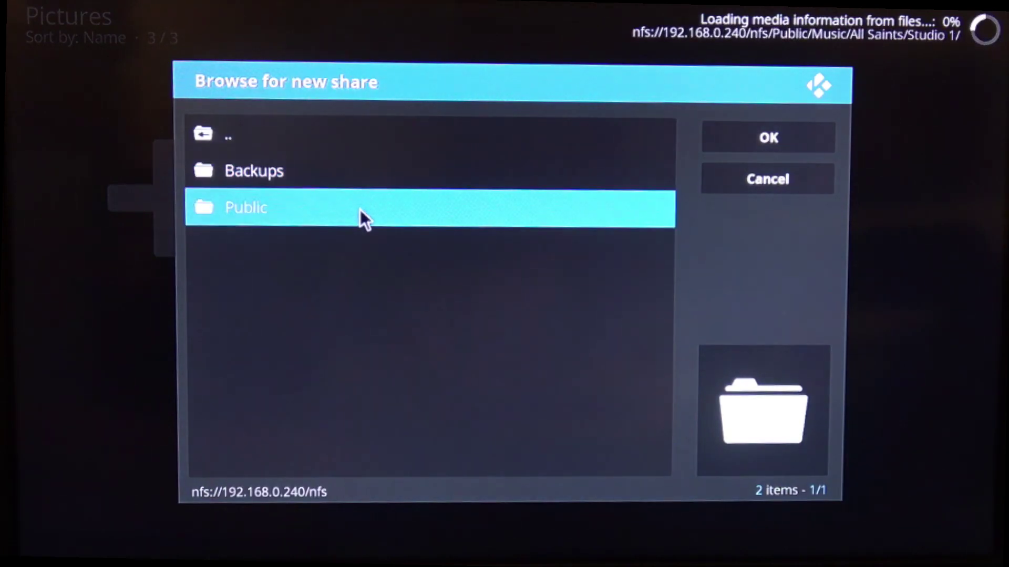
pyautogui.click(360, 206)
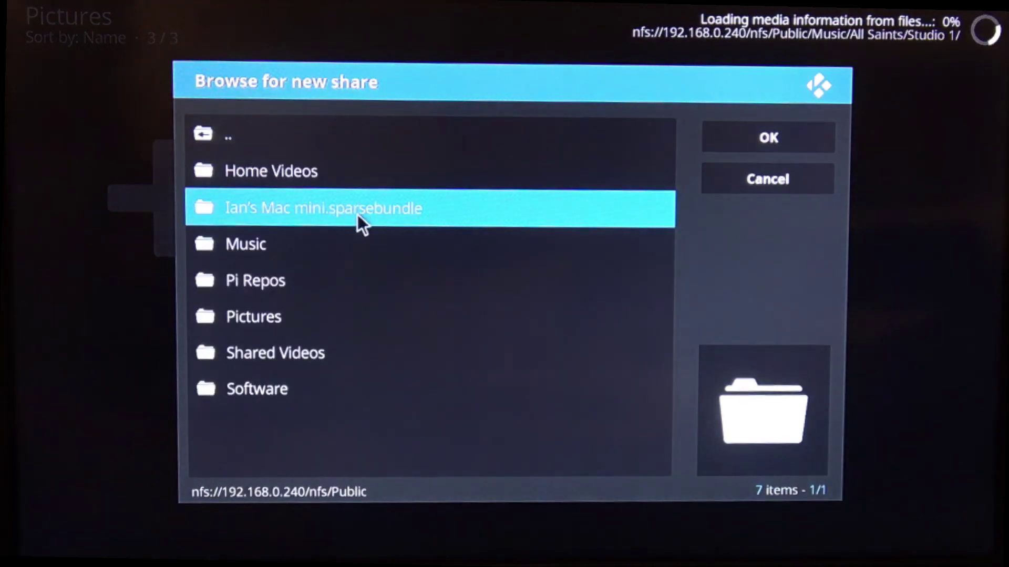
pyautogui.click(326, 314)
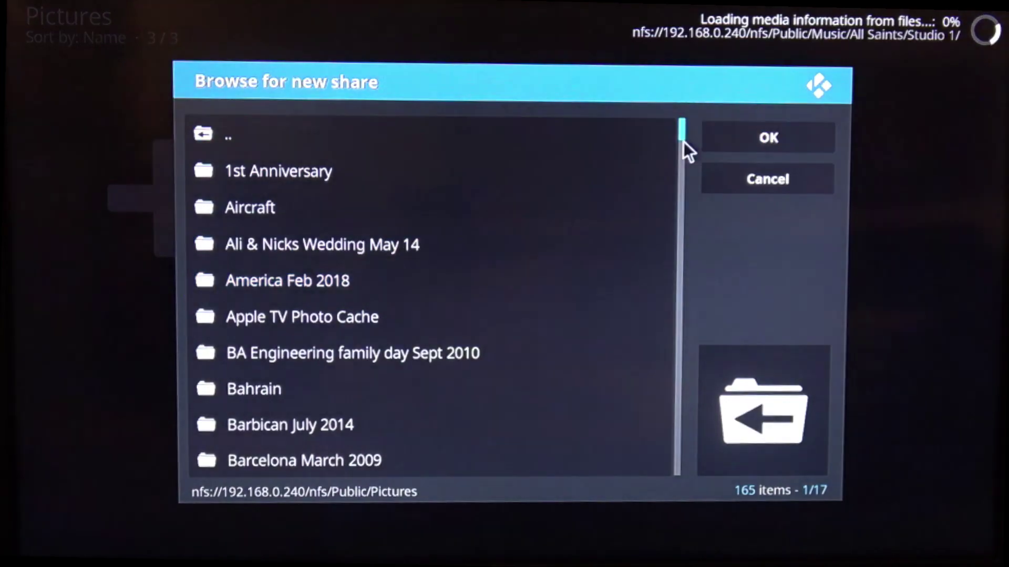
pyautogui.click(717, 140)
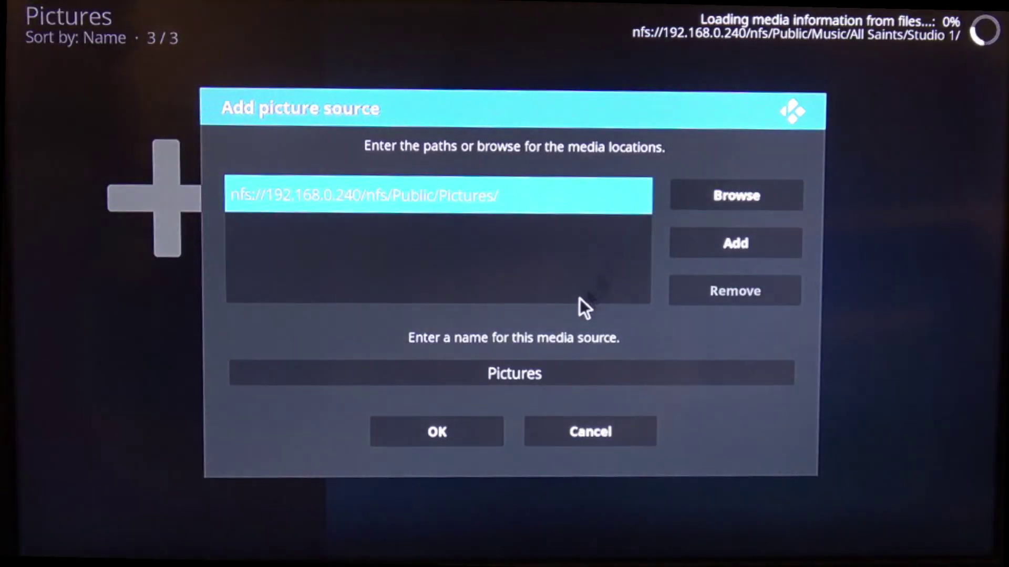
pyautogui.click(471, 433)
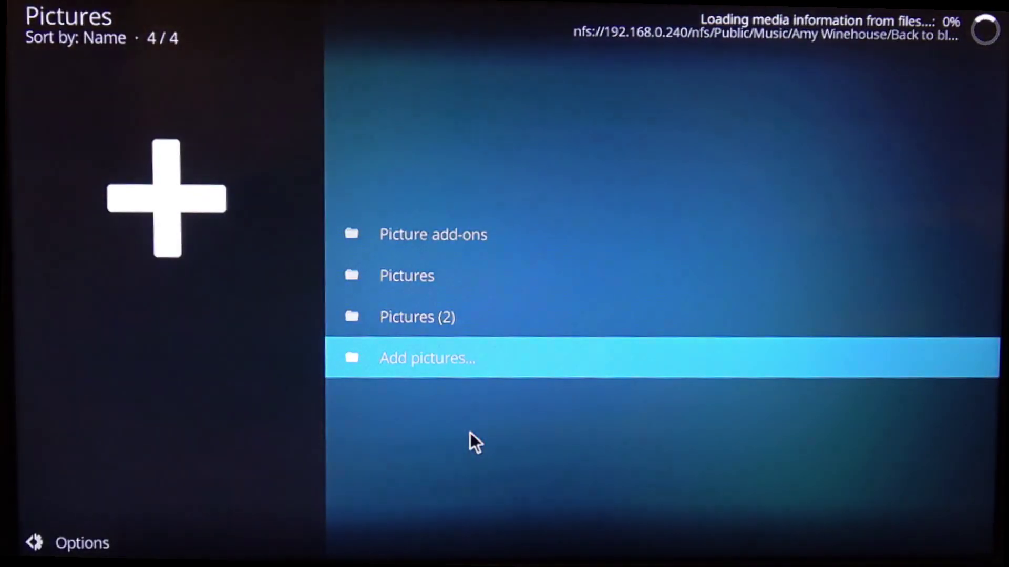
# Leave the old Pictures source and open the new Pictures (2) source with 267 items.
pyautogui.click(374, 284)
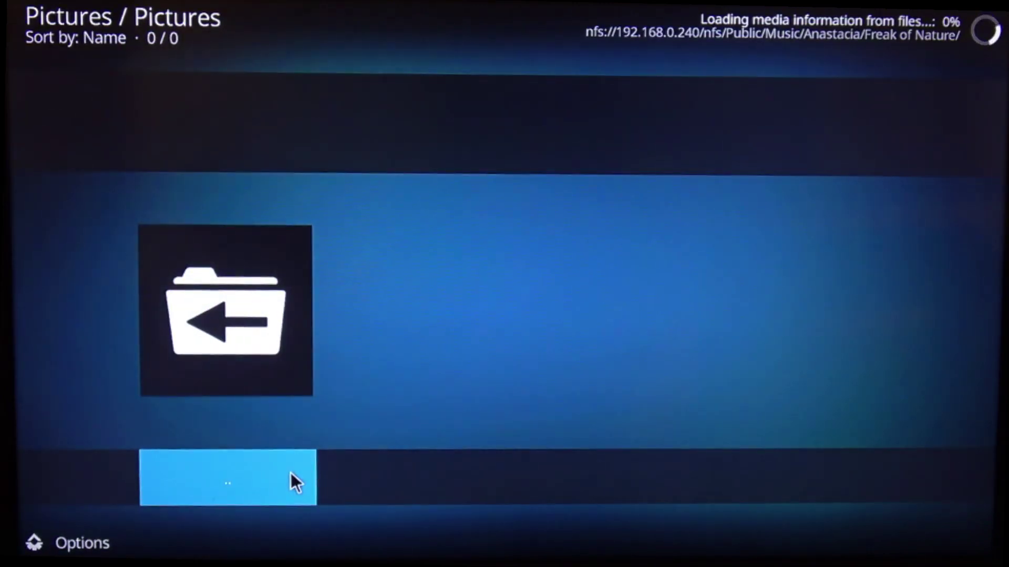
pyautogui.click(292, 472)
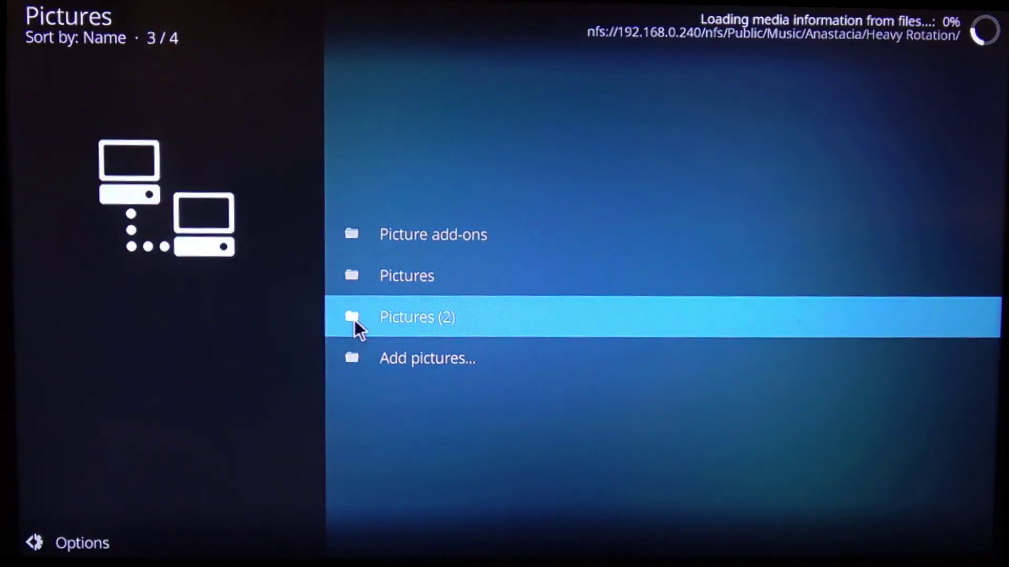
pyautogui.click(355, 320)
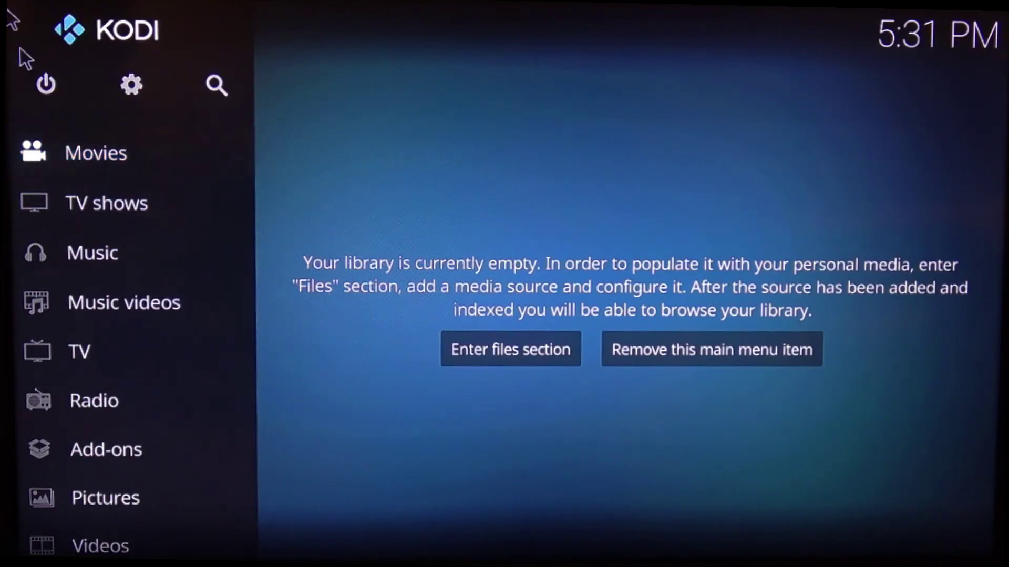
# Open the Power Options dialog with Power off system, Custom shutdown timer and Reboot.
pyautogui.scroll(-3, 168, 404)
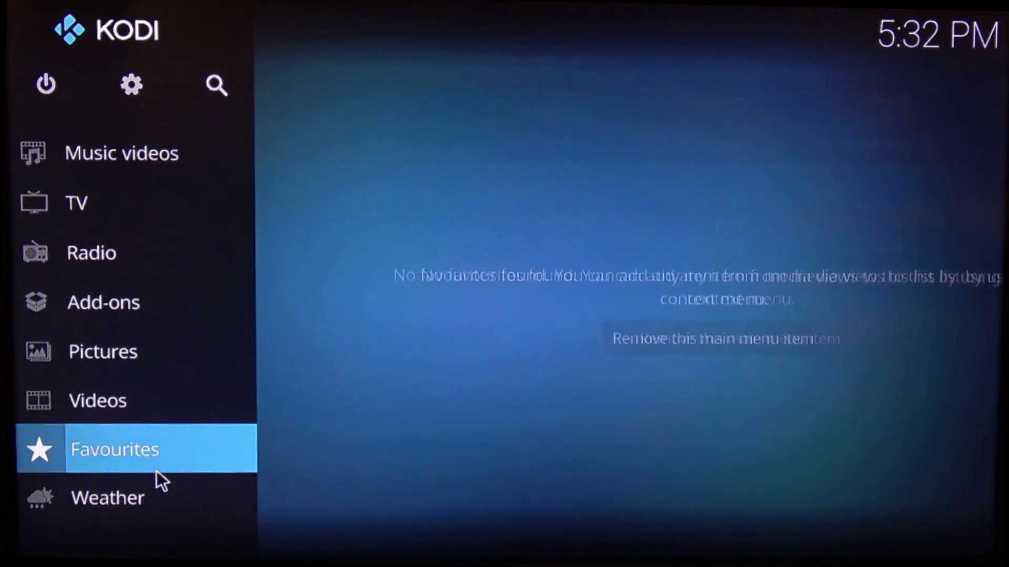
pyautogui.moveTo(149, 494)
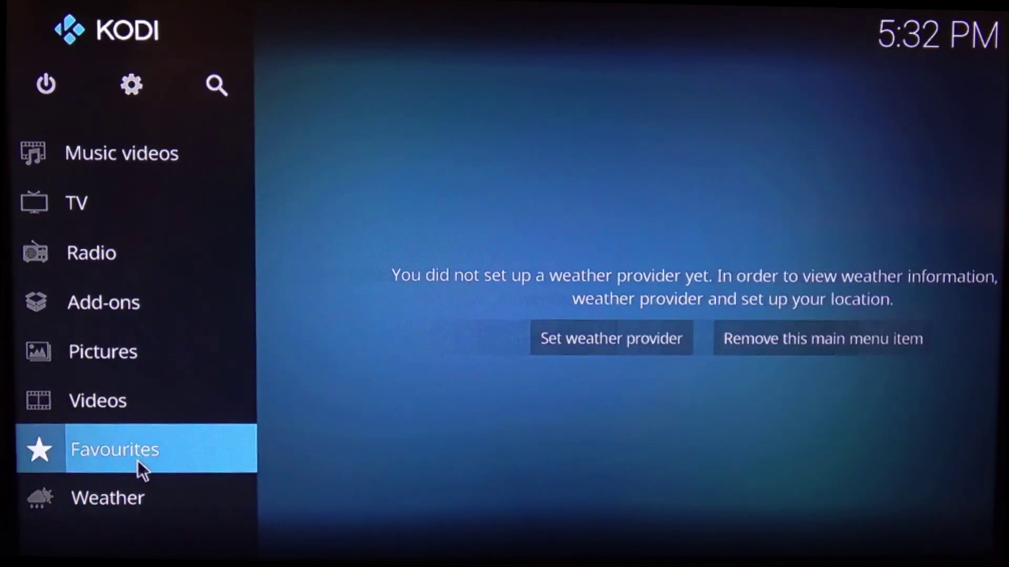
pyautogui.scroll(3, 136, 456)
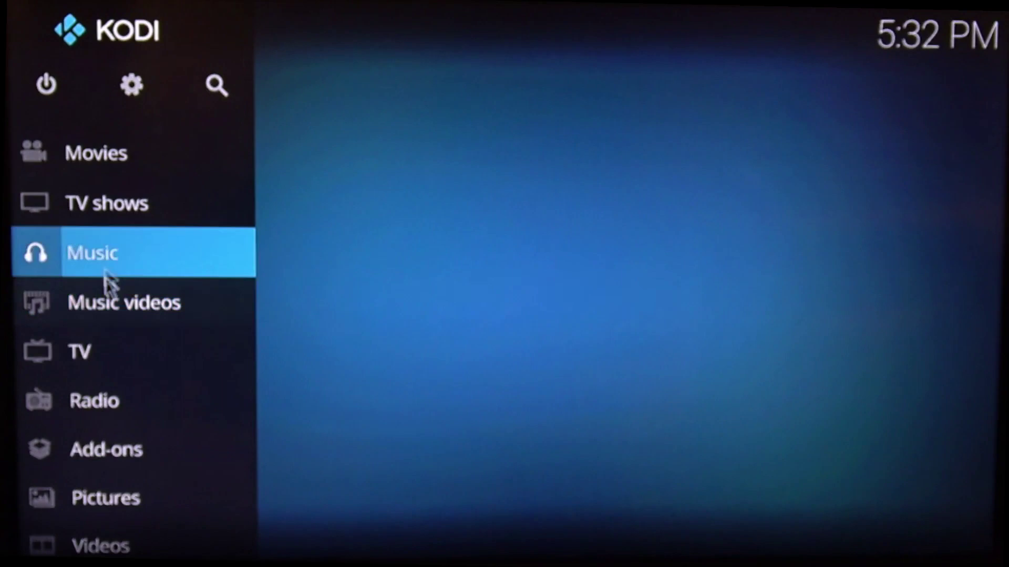
pyautogui.moveTo(99, 165)
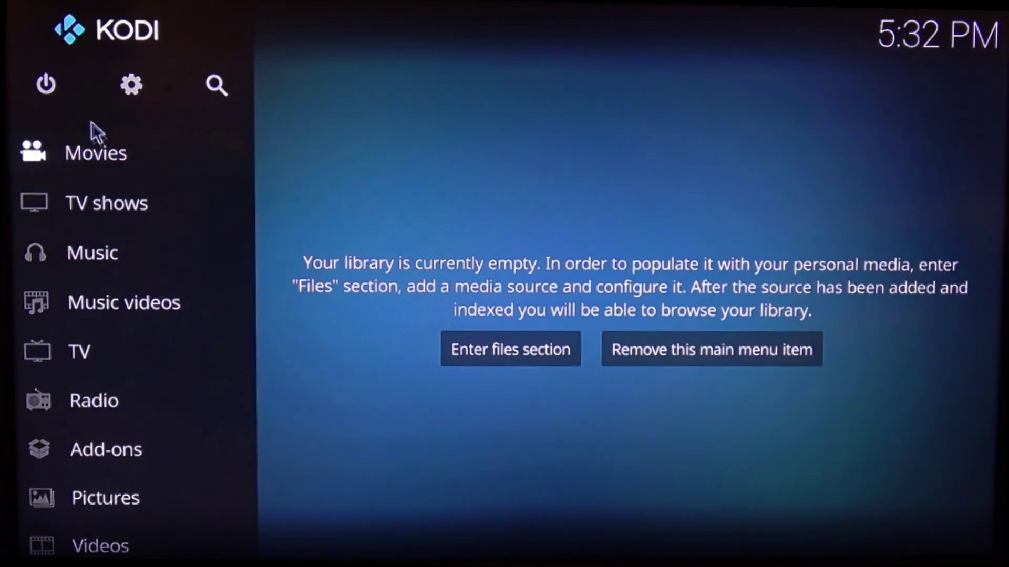
pyautogui.click(47, 85)
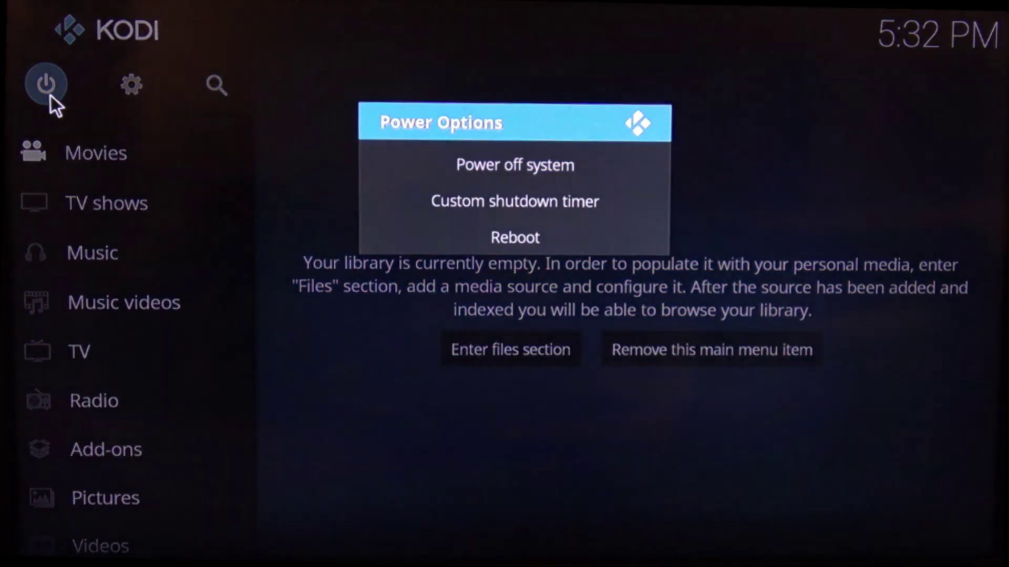